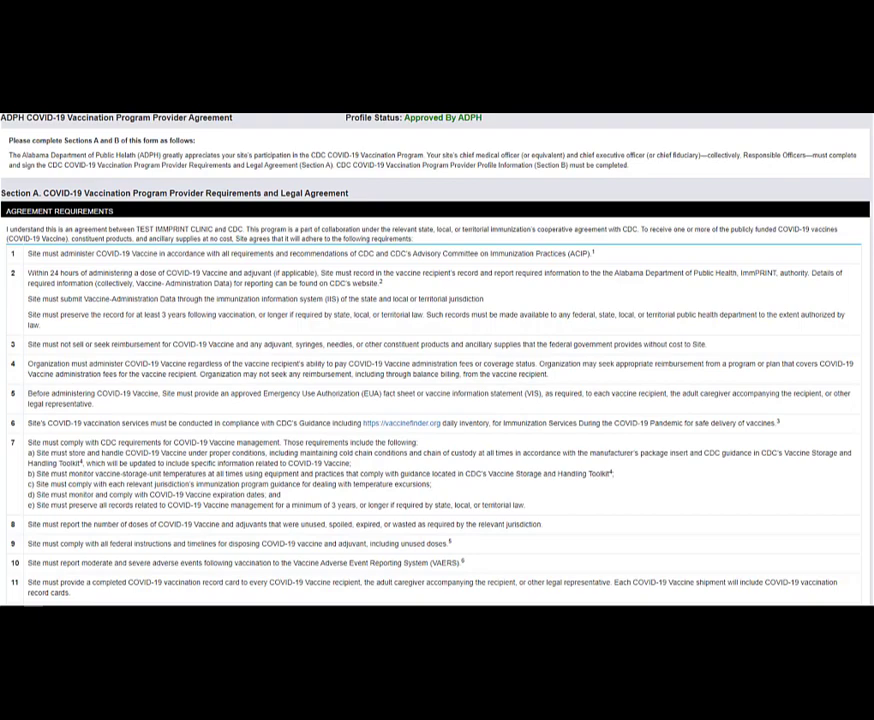
# - Scroll past the agreement text and Site Information to the Chief Medical Officer's fields
pyautogui.scroll(-3, 437, 360)
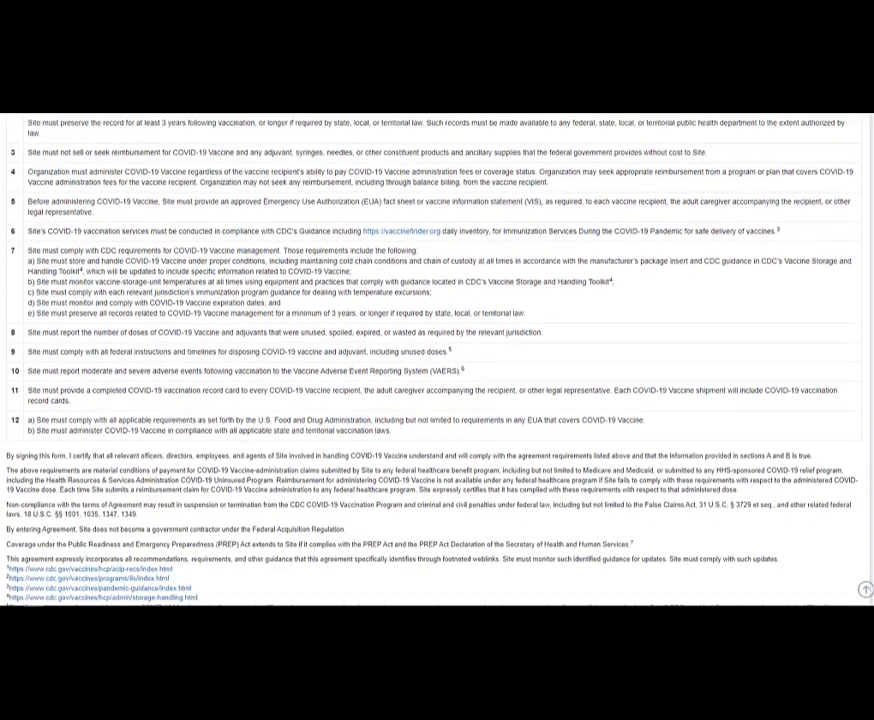
pyautogui.scroll(-2, 437, 360)
pyautogui.scroll(-2, 437, 360)
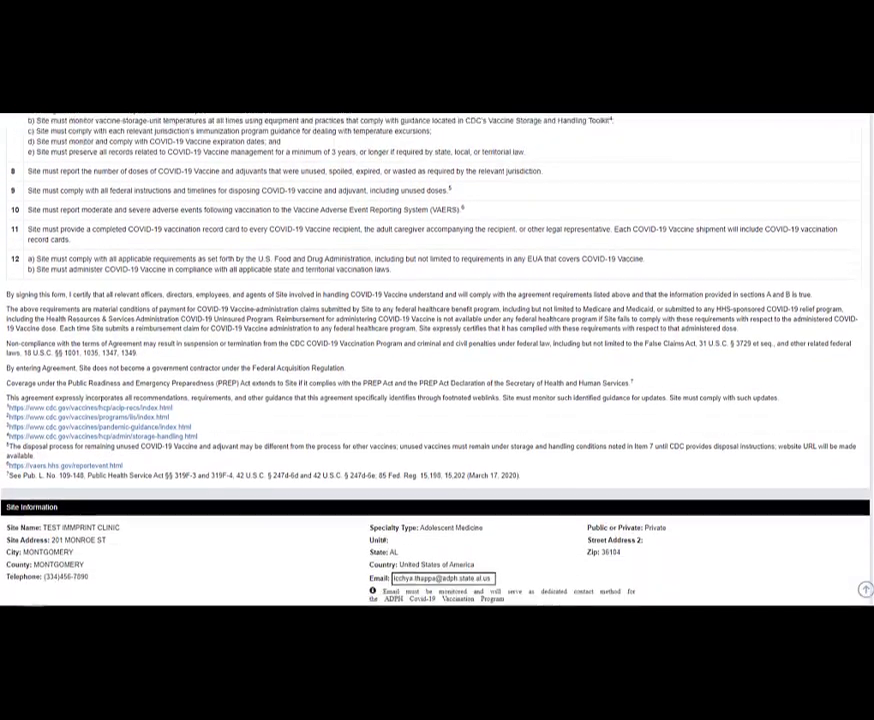
pyautogui.scroll(-3, 437, 360)
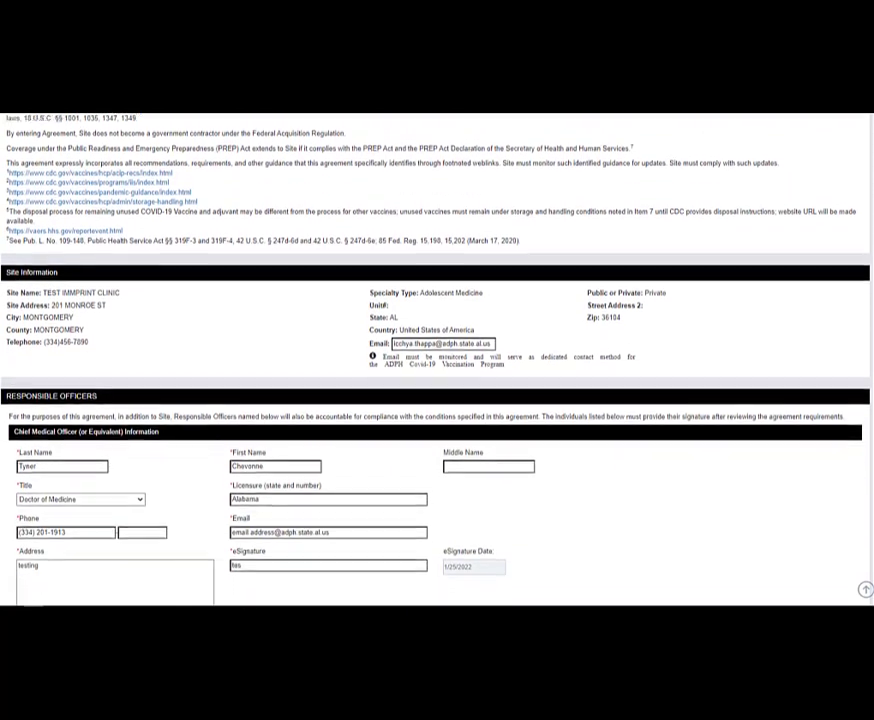
pyautogui.scroll(-1, 437, 360)
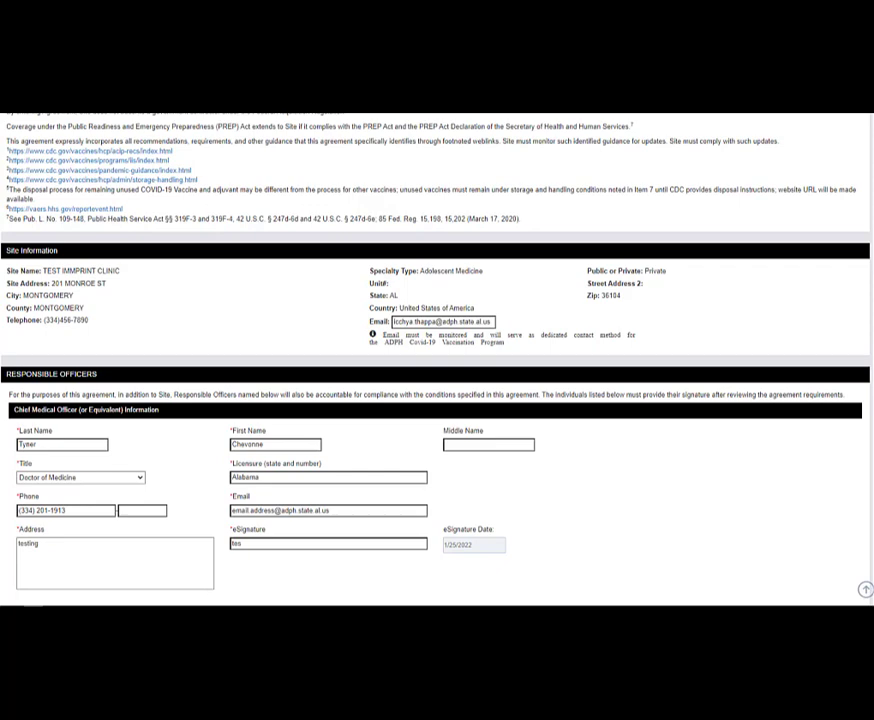
pyautogui.scroll(-1, 437, 360)
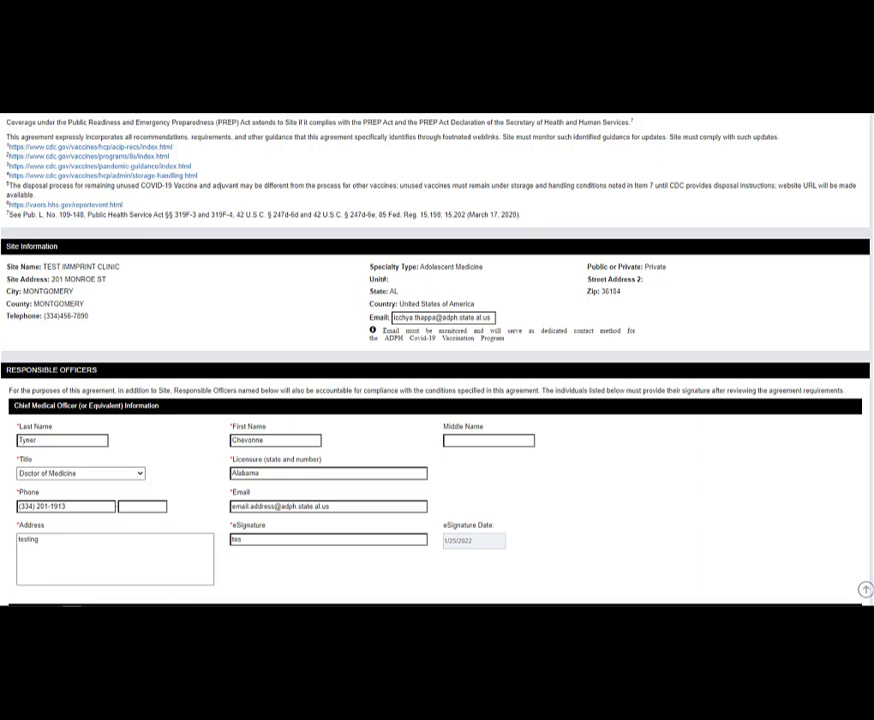
pyautogui.scroll(-2, 437, 360)
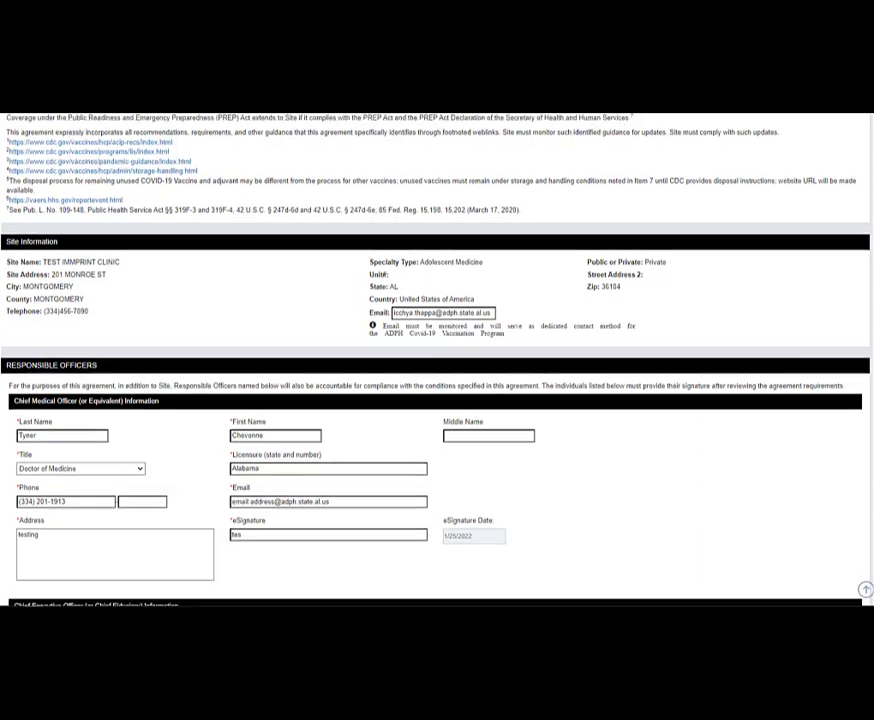
pyautogui.scroll(-5, 437, 360)
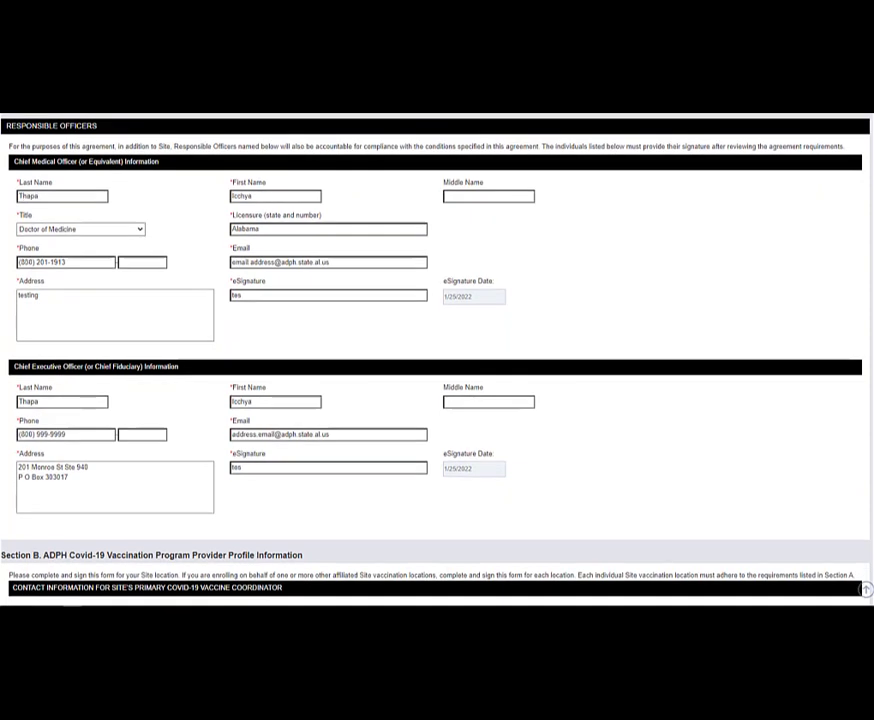
# - Overwrite the Chief Medical Officer's Last Name and First Name fields with the new officer's name
pyautogui.click(47, 196)
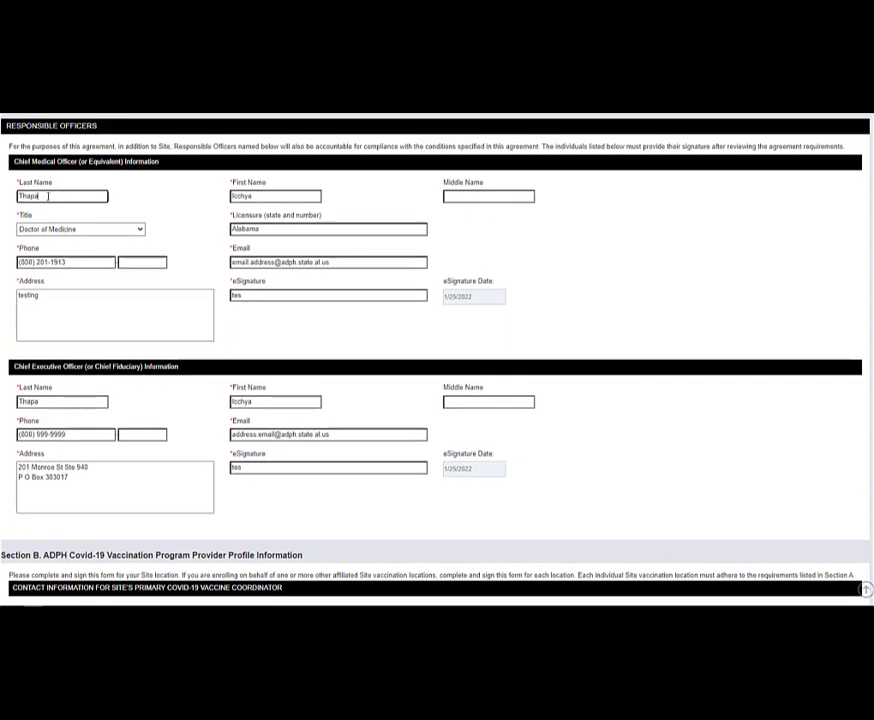
pyautogui.press('BackSpace')
pyautogui.press('BackSpace')
pyautogui.press('BackSpace')
pyautogui.press('BackSpace')
pyautogui.press('BackSpace')
pyautogui.doubleClick(262, 197)
pyautogui.press('BackSpace')
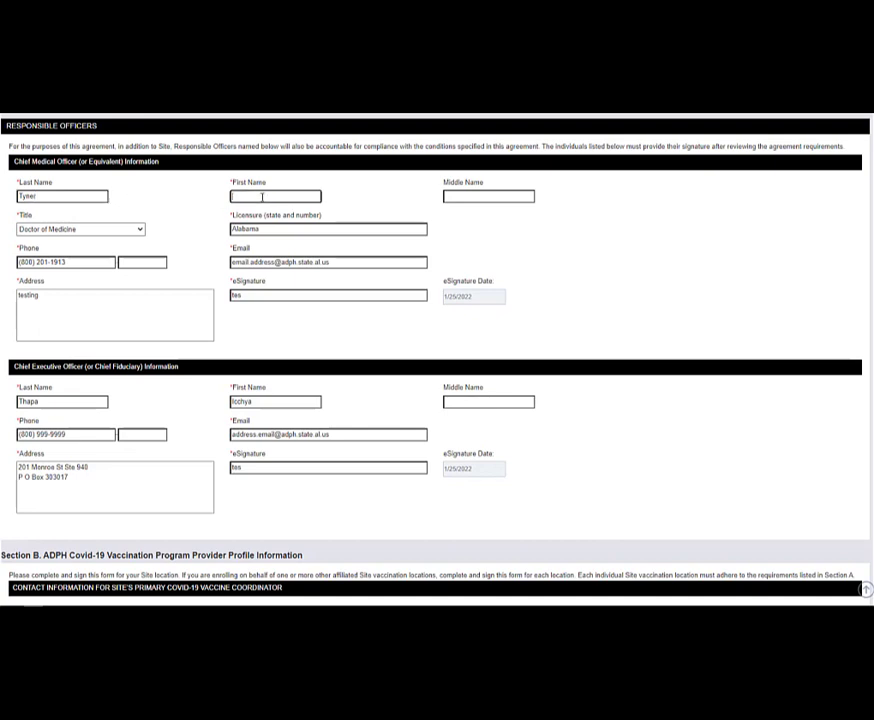
pyautogui.hotkey('alt', 'Tab')
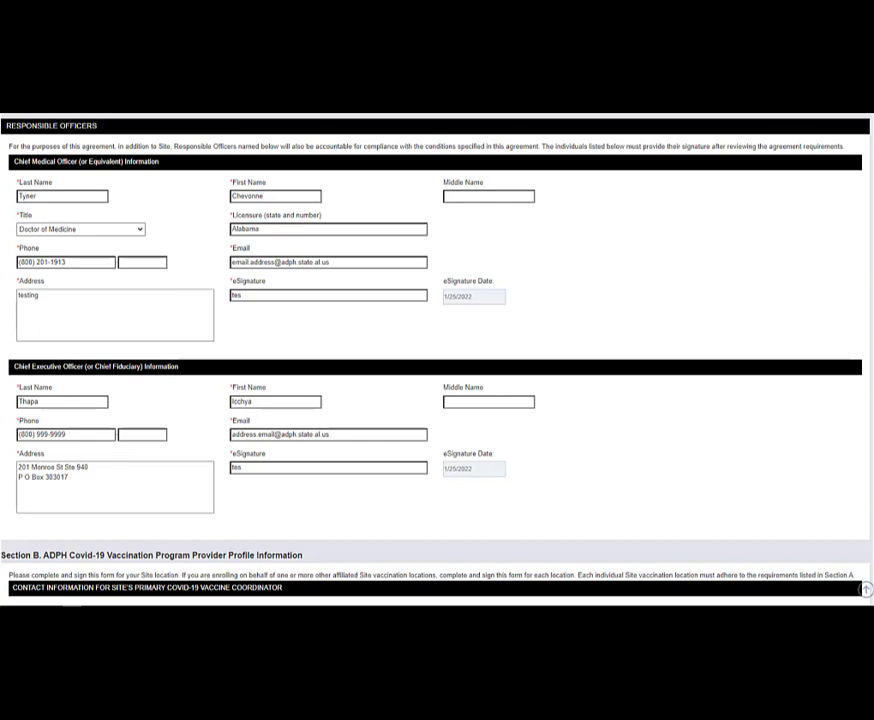
# - Scroll down to Section B's primary and back-up COVID-19 vaccine coordinator contact fields
pyautogui.scroll(-3, 437, 360)
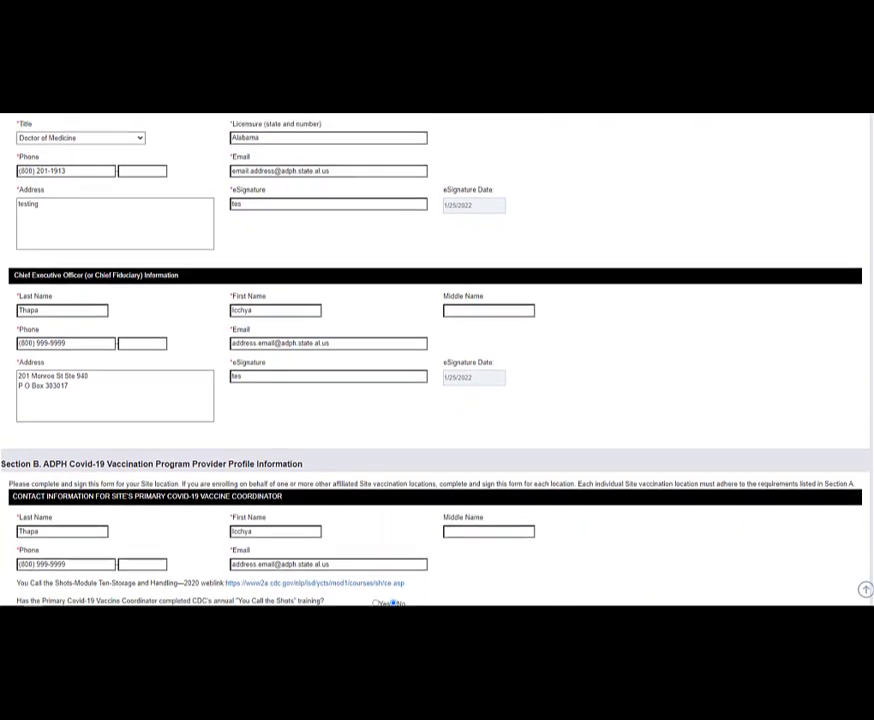
pyautogui.scroll(-6, 437, 360)
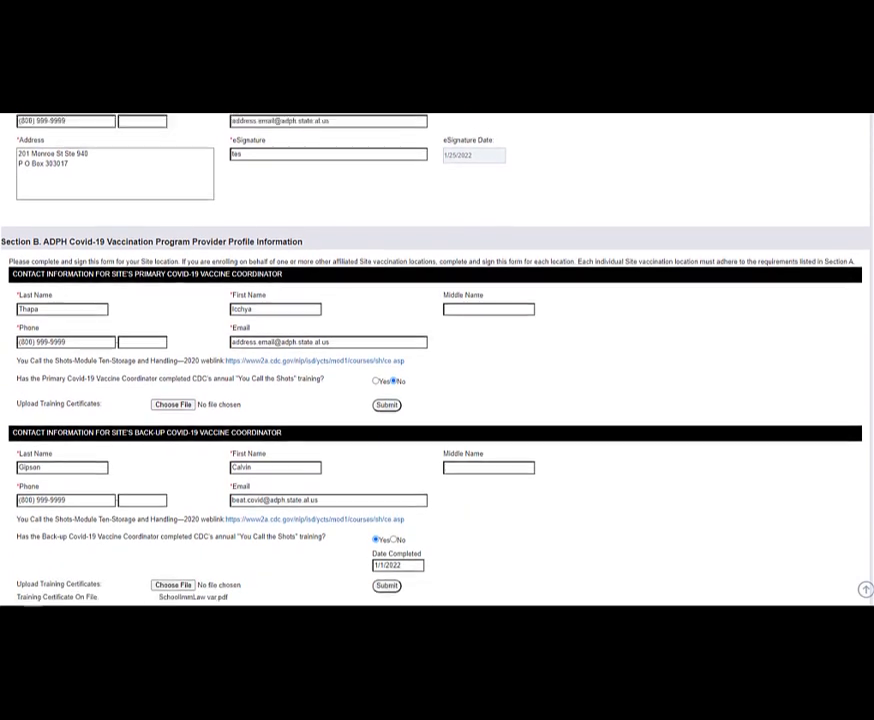
pyautogui.scroll(-1, 437, 360)
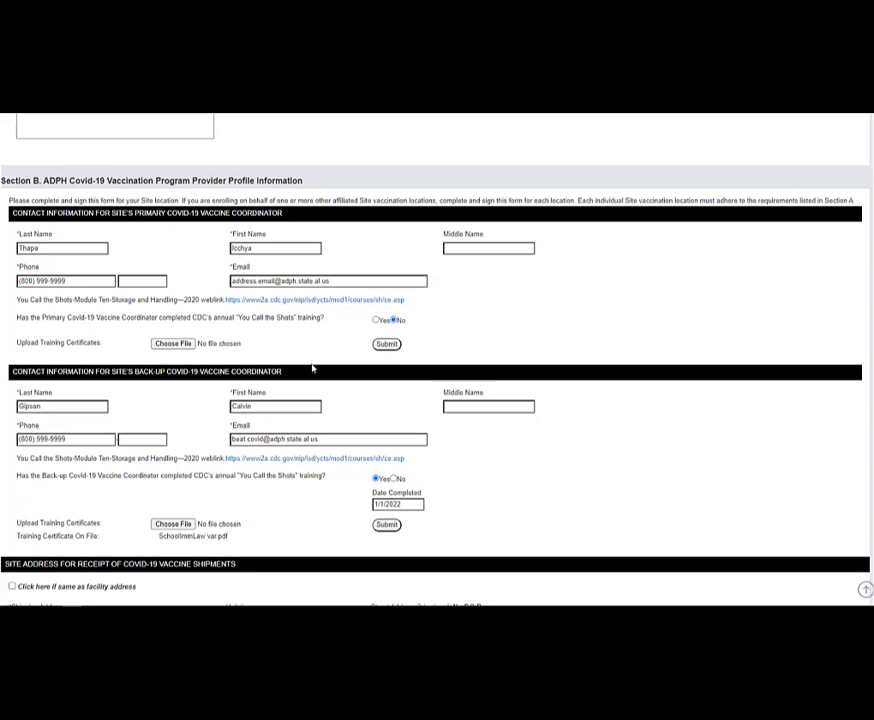
# - Enter the new primary coordinator's surname and first name in Section B
pyautogui.click(82, 250)
pyautogui.press('BackSpace')
pyautogui.press('BackSpace')
pyautogui.press('BackSpace')
pyautogui.press('BackSpace')
pyautogui.press('BackSpace')
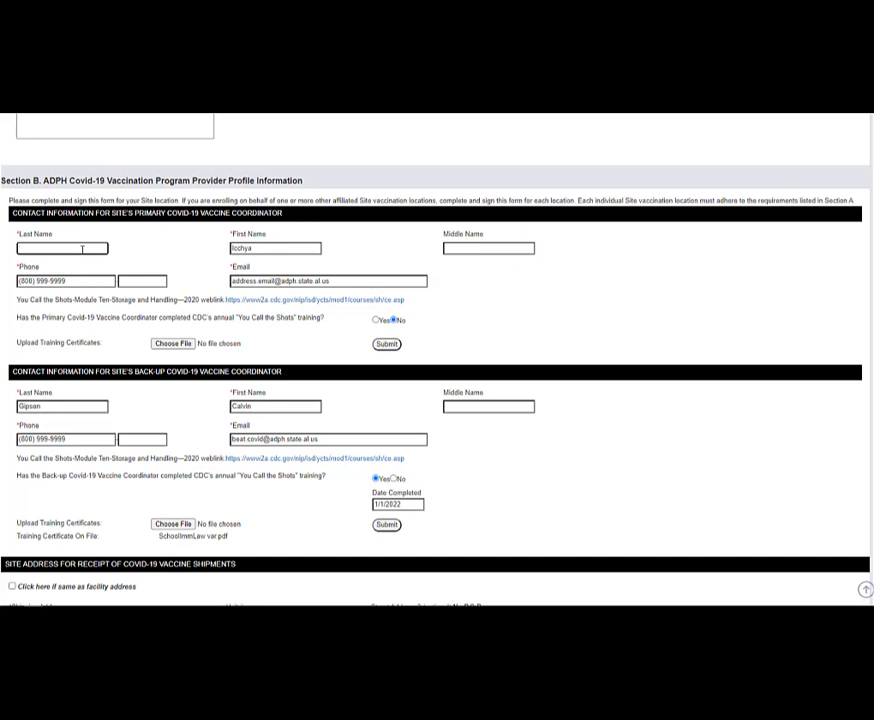
pyautogui.click(256, 250)
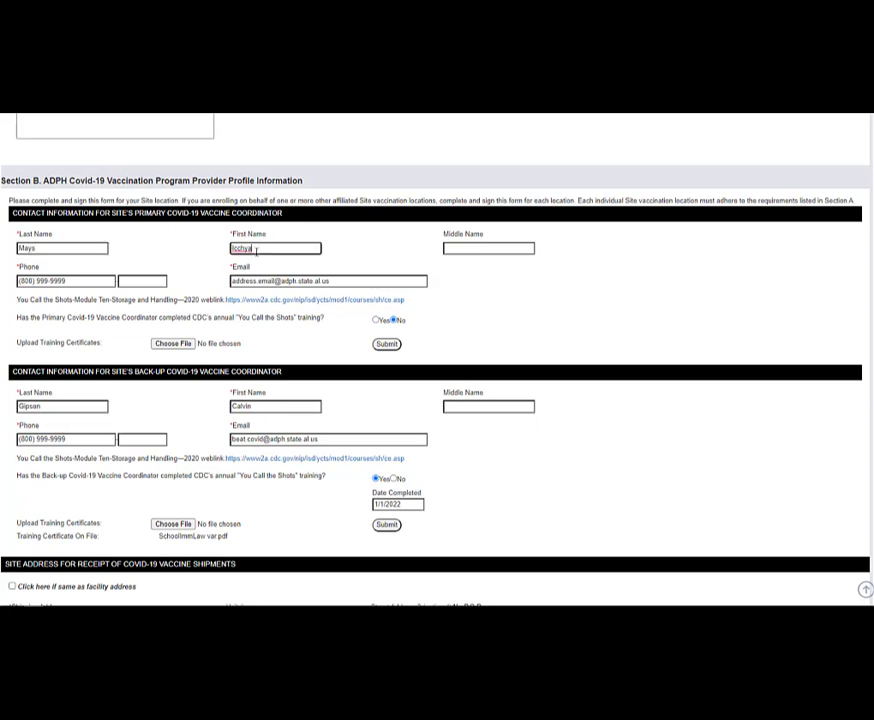
pyautogui.press('BackSpace')
pyautogui.press('BackSpace')
pyautogui.press('BackSpace')
pyautogui.press('BackSpace')
pyautogui.press('BackSpace')
pyautogui.press('BackSpace')
# - Scroll past the shipping address to the Days and Times table and Provider Type list
pyautogui.scroll(-5, 437, 360)
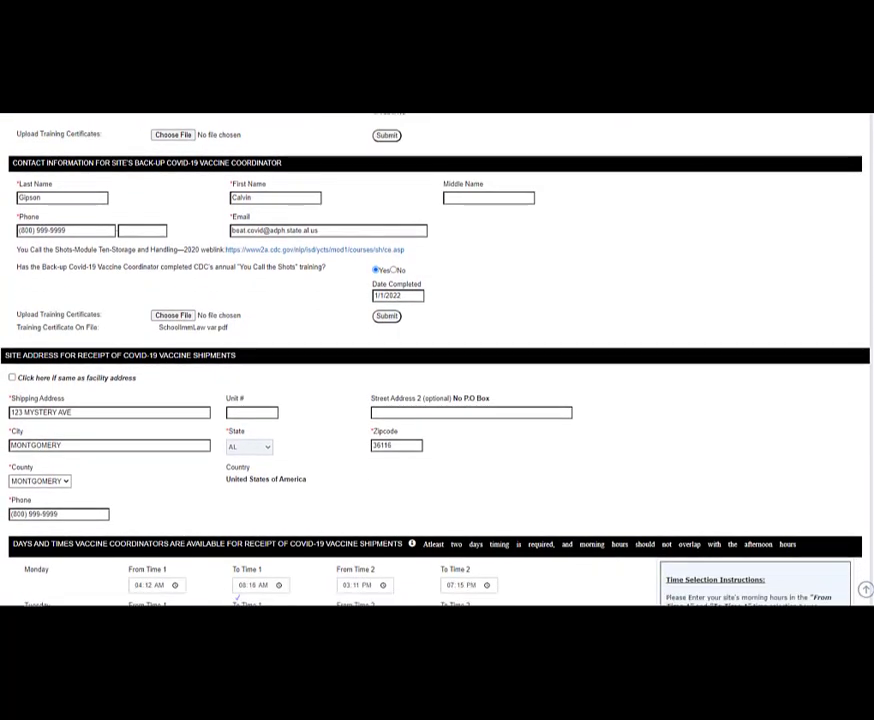
pyautogui.scroll(-2, 437, 360)
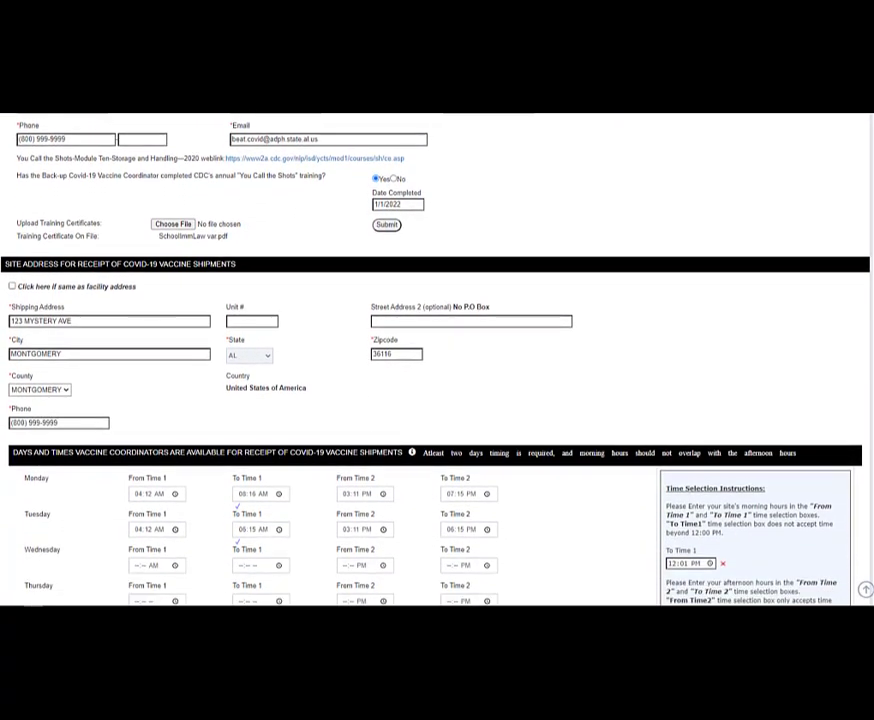
pyautogui.scroll(-1, 437, 360)
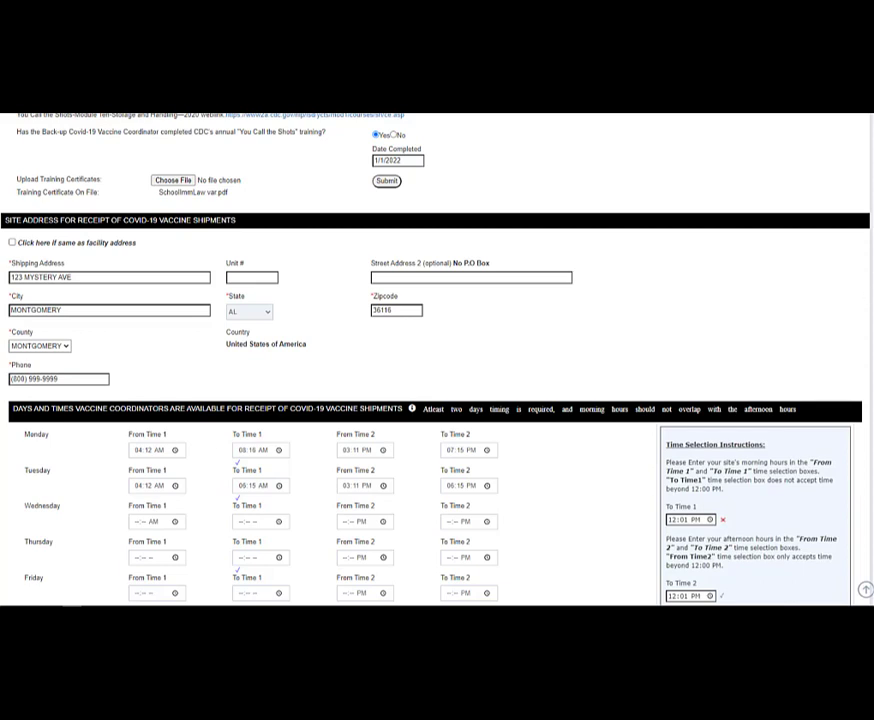
pyautogui.scroll(-5, 437, 360)
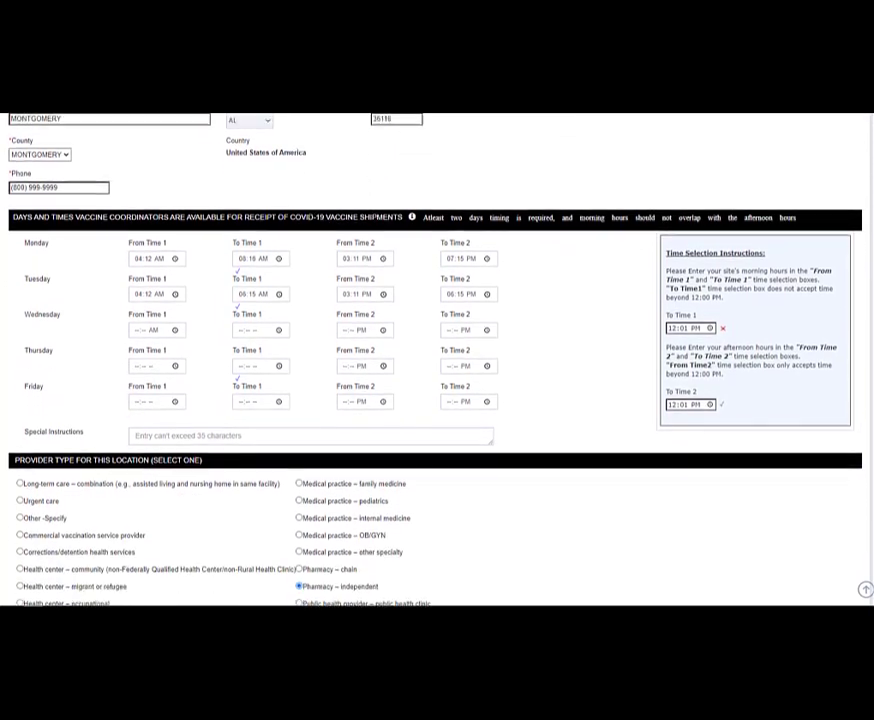
pyautogui.scroll(-1, 437, 360)
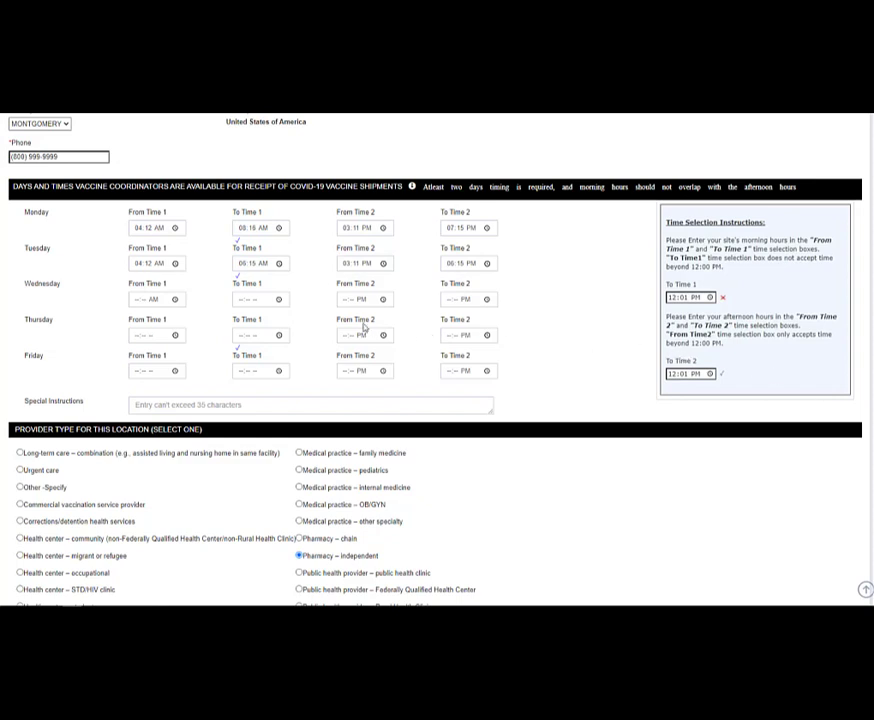
# - Set Wednesday's From Time 1 to 08:30 AM
pyautogui.click(175, 300)
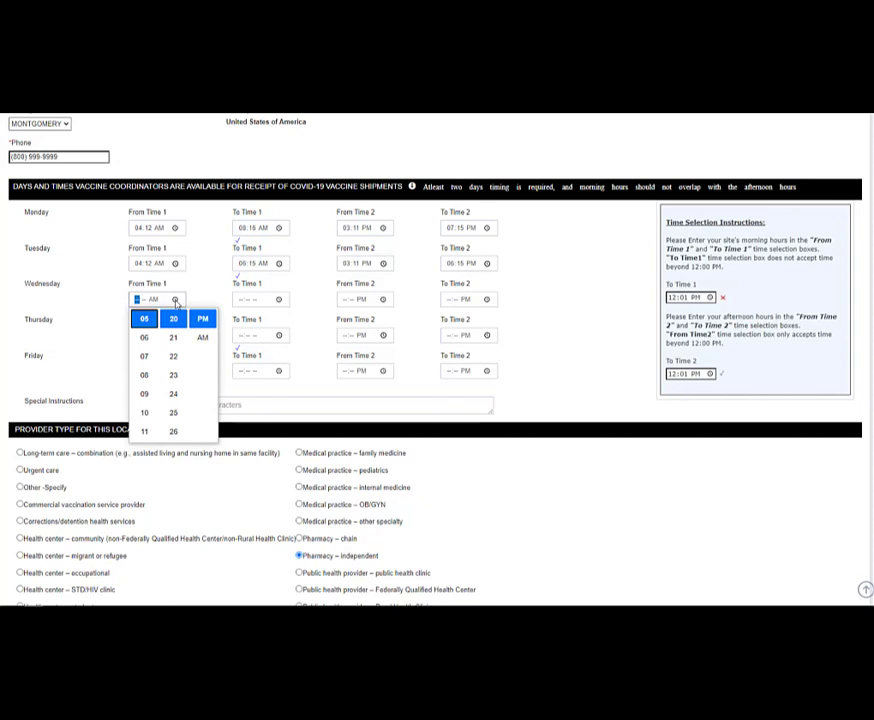
pyautogui.click(146, 376)
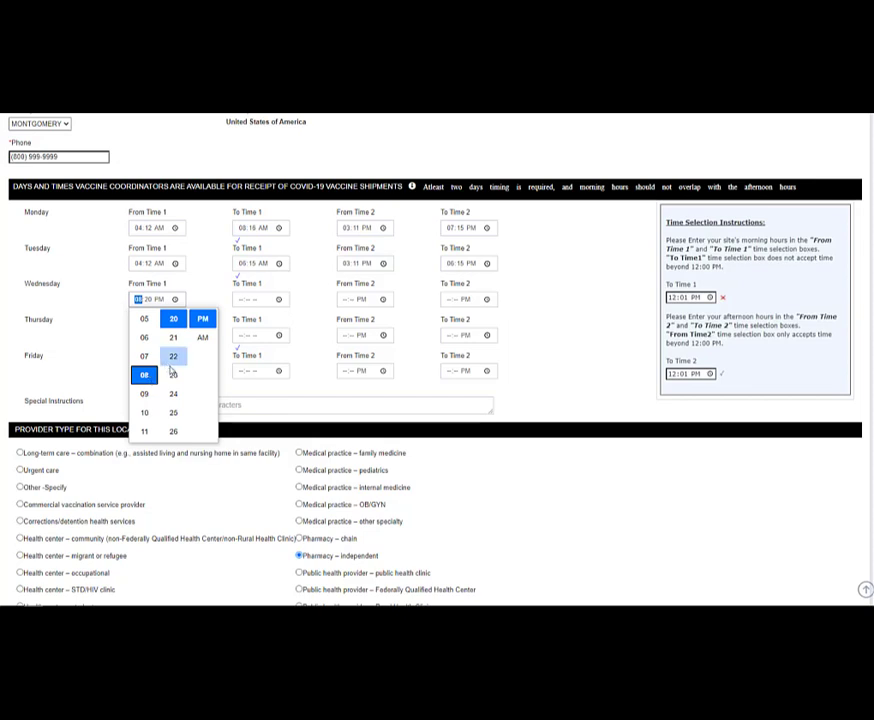
pyautogui.scroll(-4, 177, 367)
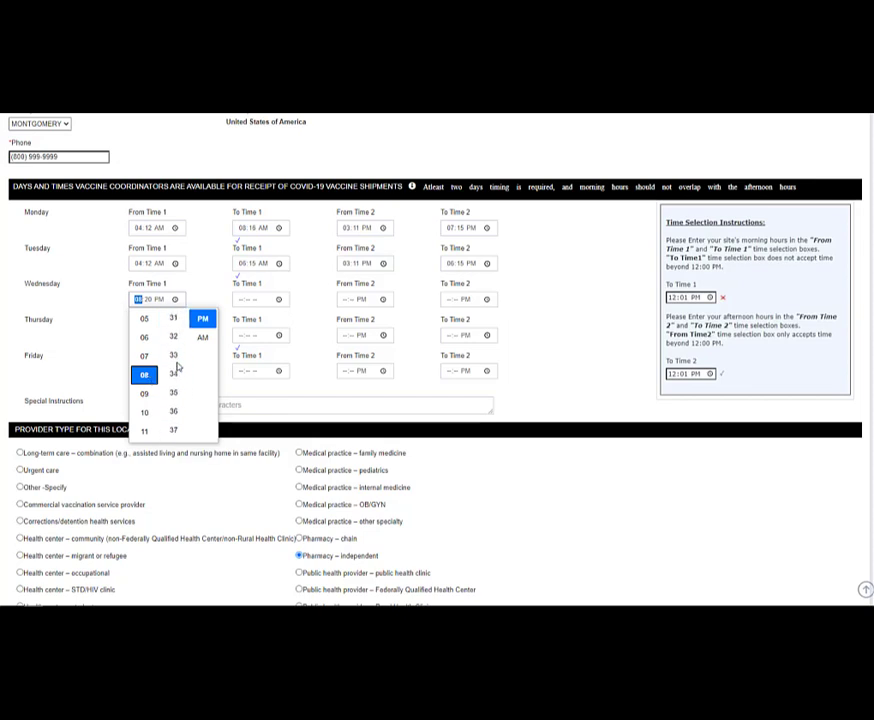
pyautogui.scroll(2, 177, 367)
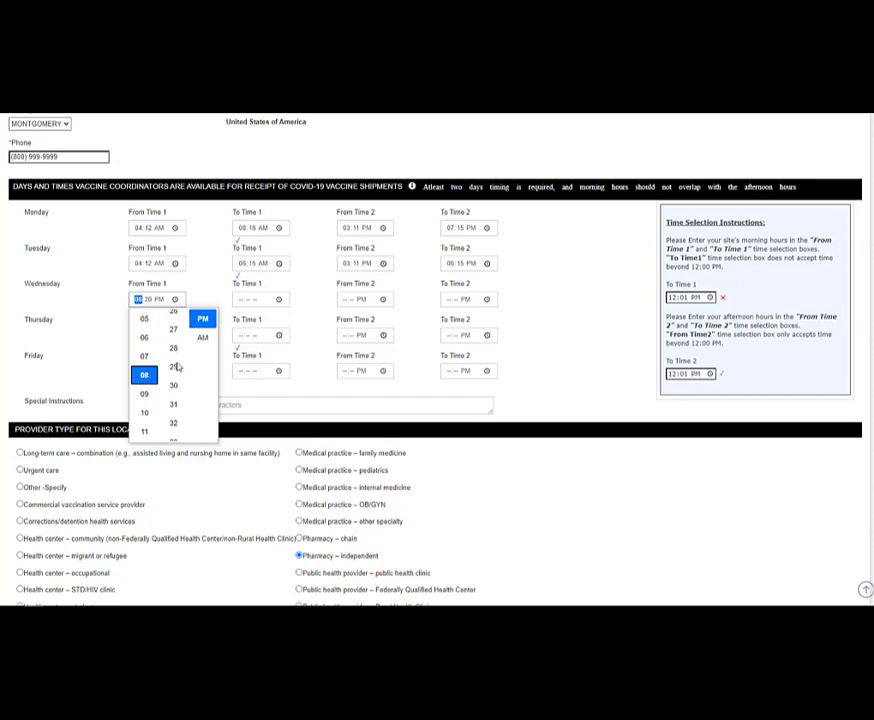
pyautogui.click(177, 368)
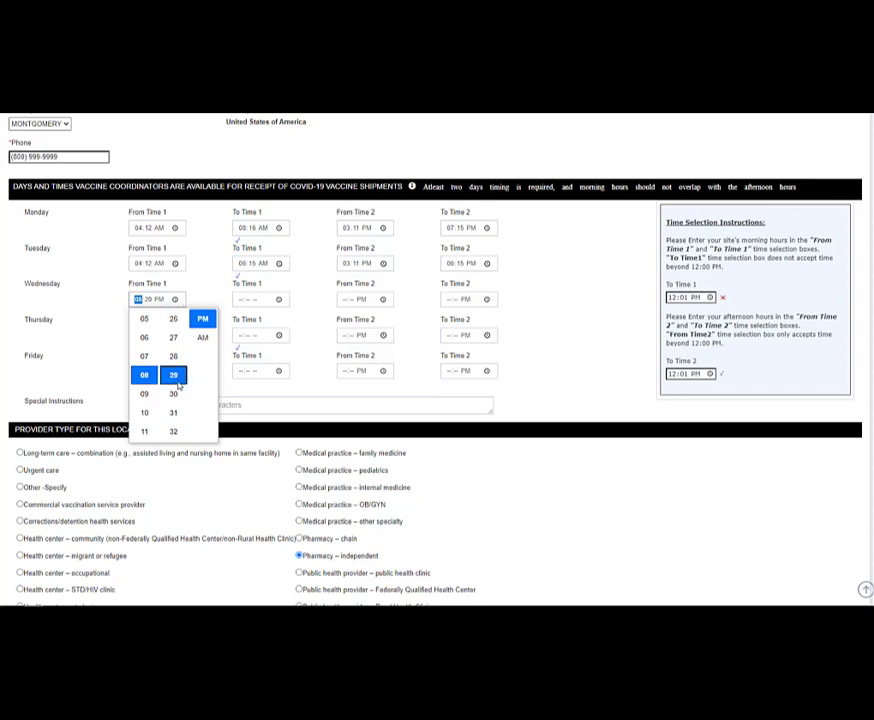
pyautogui.click(202, 338)
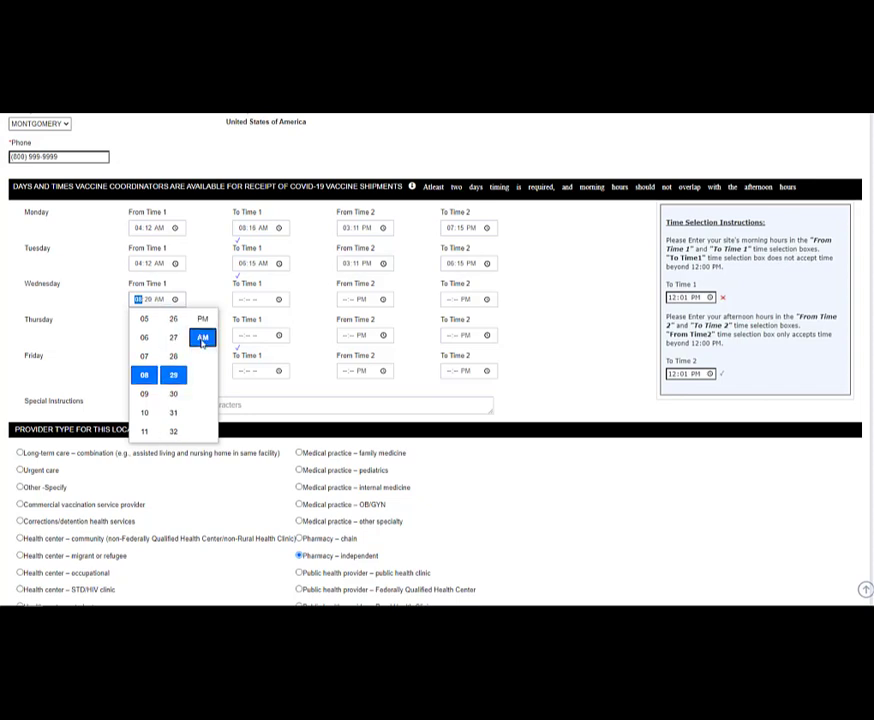
pyautogui.click(176, 394)
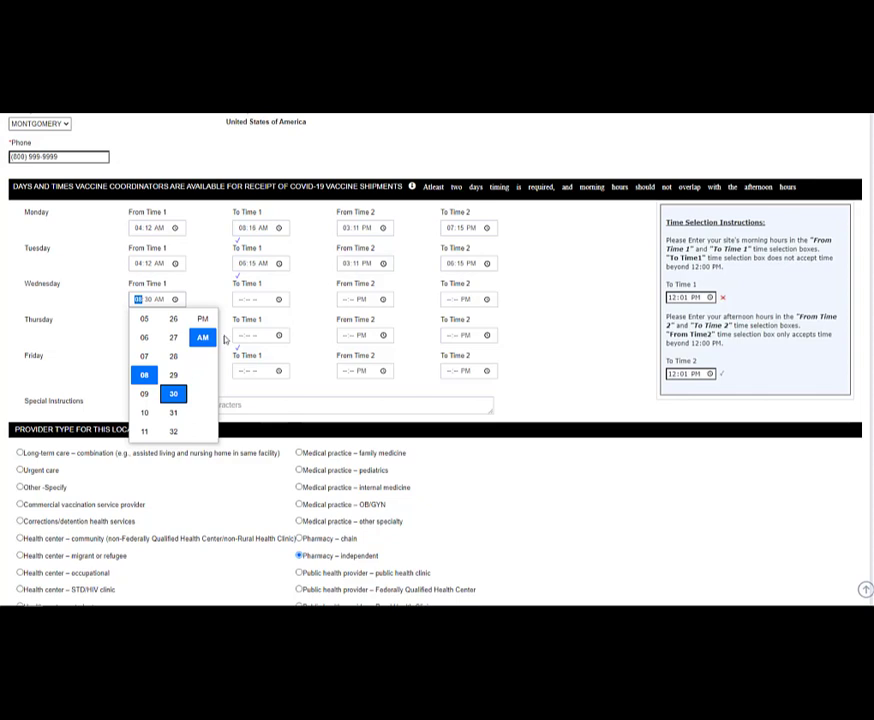
pyautogui.click(301, 299)
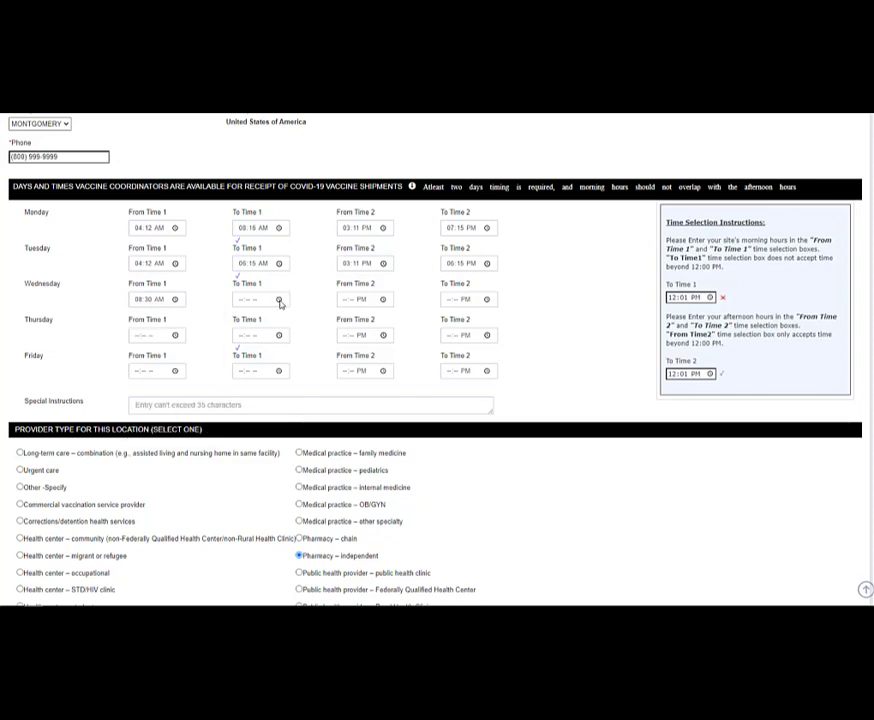
# - Set Wednesday's To Time 1 to 11:30 AM
pyautogui.click(280, 300)
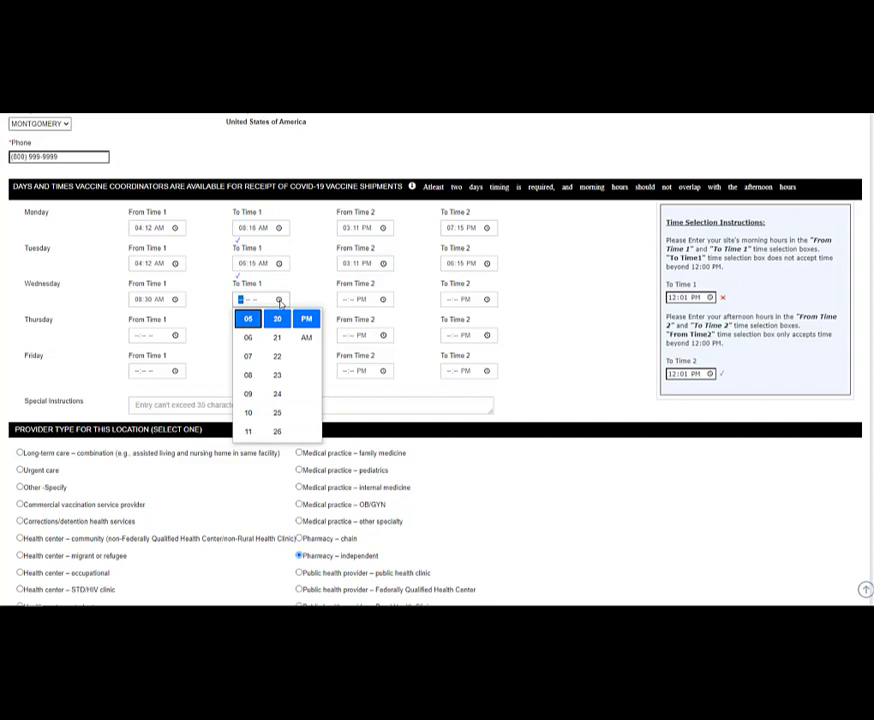
pyautogui.click(249, 431)
pyautogui.scroll(-3, 274, 410)
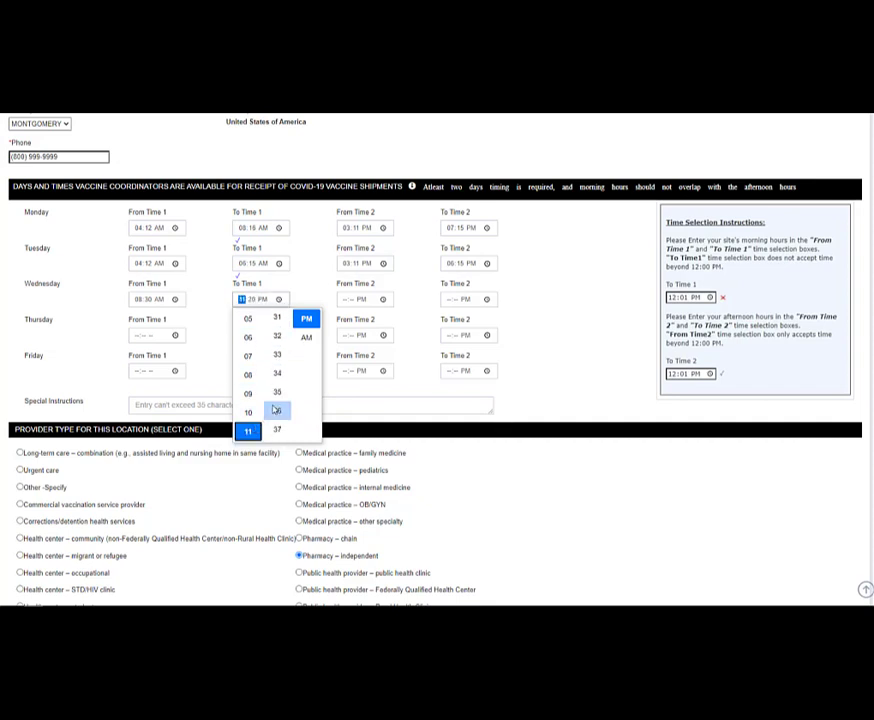
pyautogui.click(277, 410)
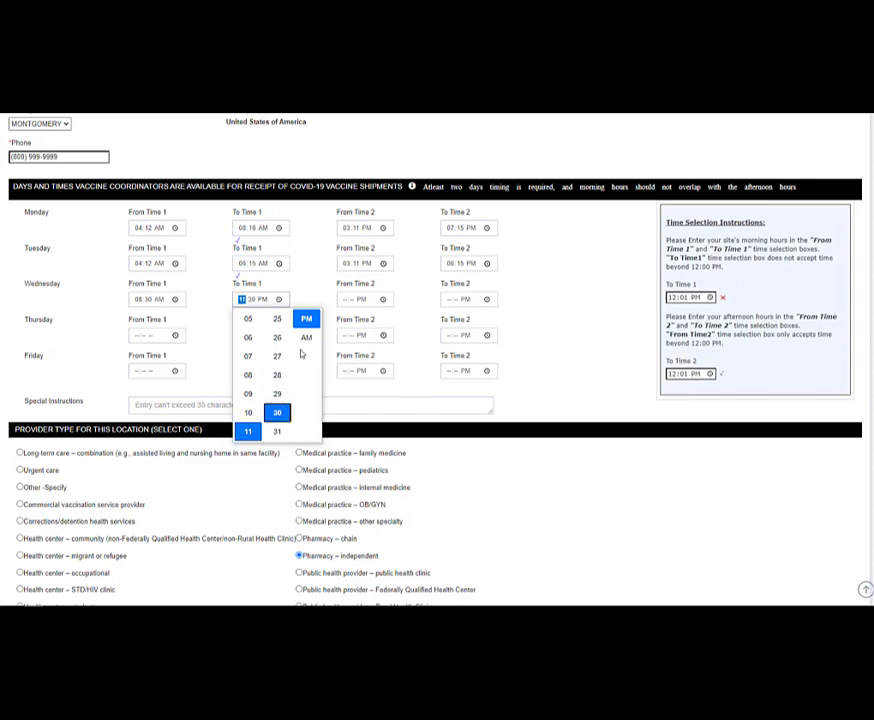
pyautogui.click(306, 339)
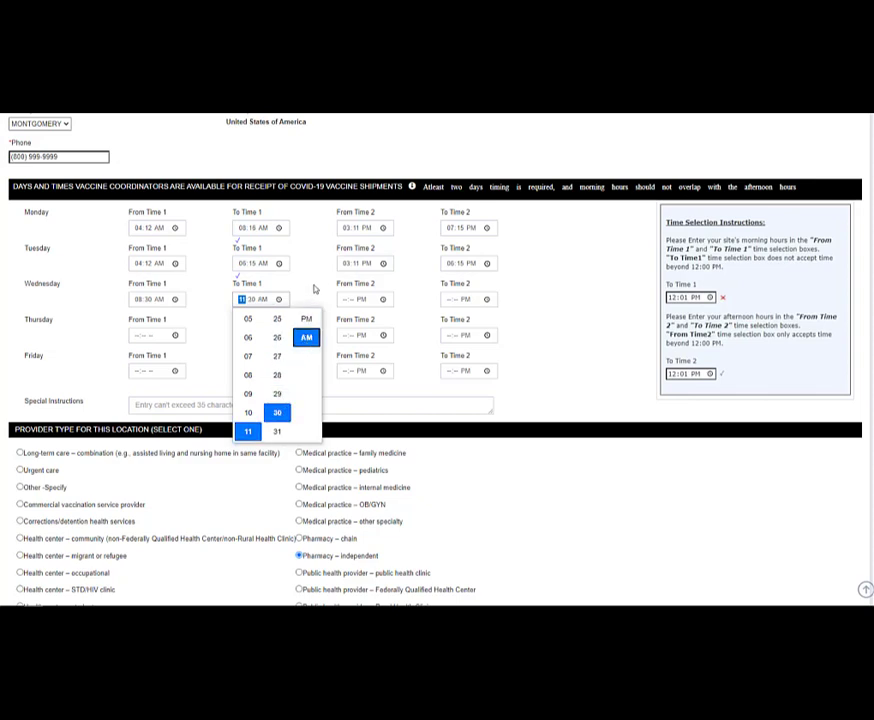
pyautogui.click(314, 289)
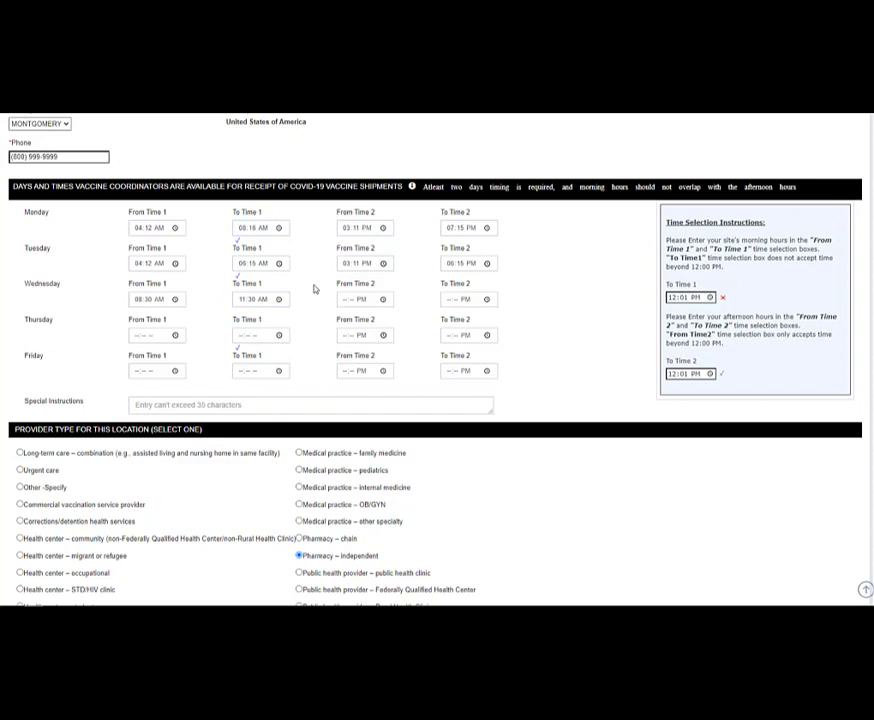
# - Set Wednesday's From Time 2 to 12:30 PM
pyautogui.click(383, 300)
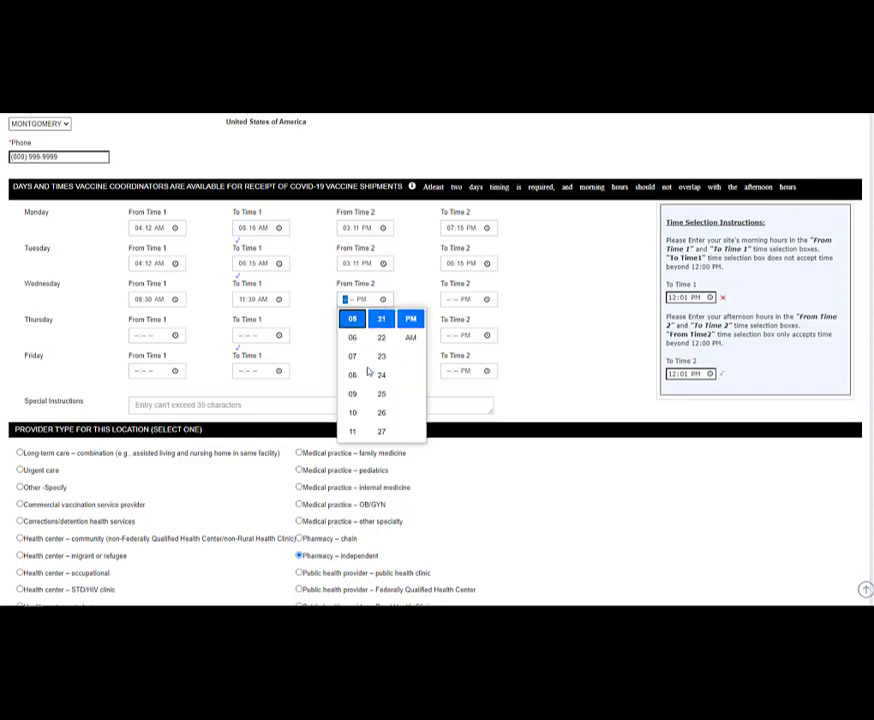
pyautogui.scroll(-1, 356, 373)
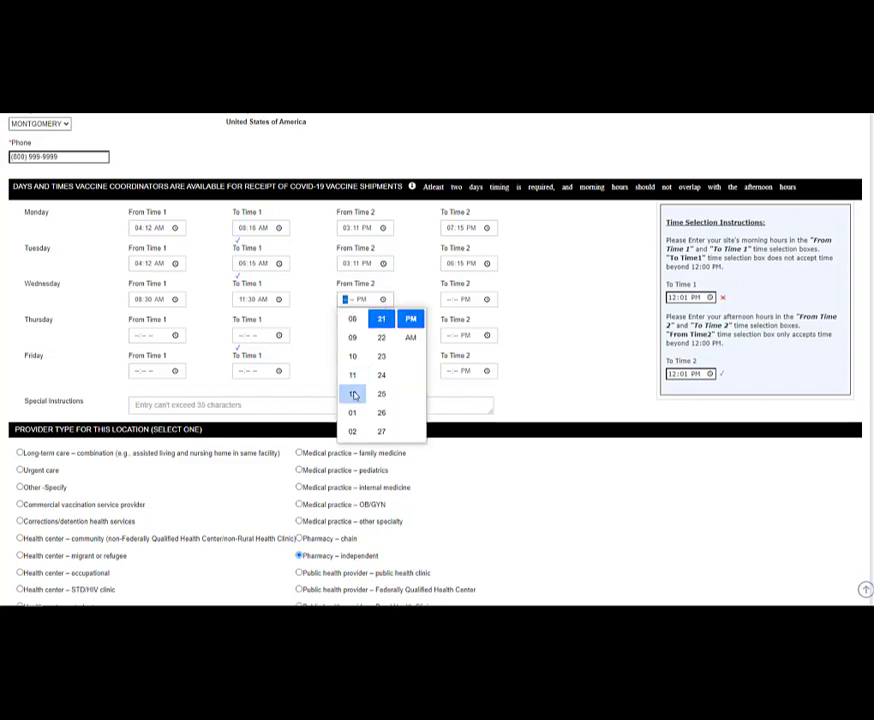
pyautogui.click(352, 393)
pyautogui.scroll(-2, 386, 392)
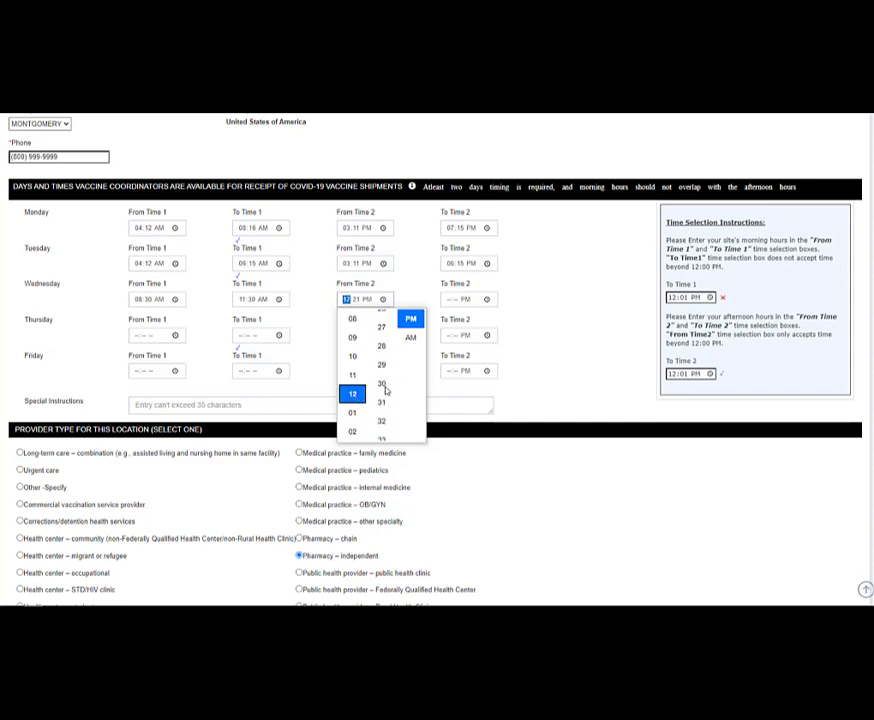
pyautogui.click(381, 376)
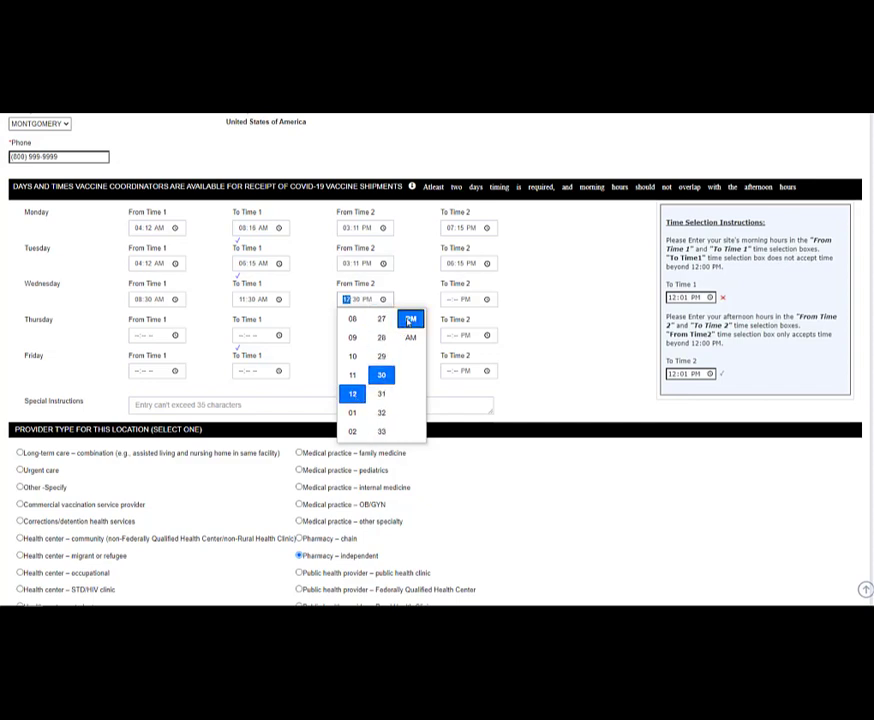
pyautogui.click(534, 308)
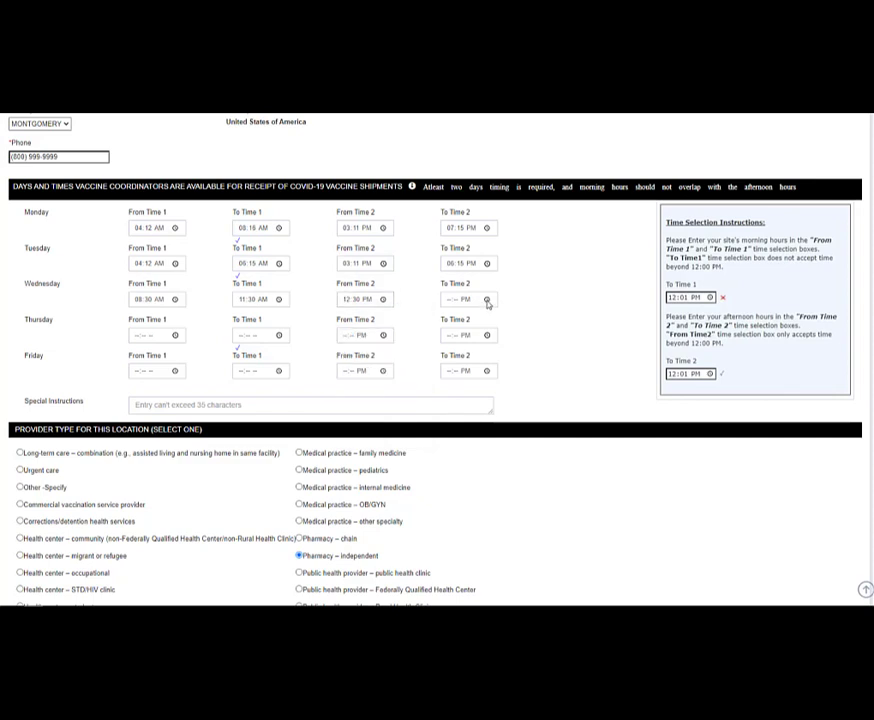
# - Set Wednesday's To Time 2 to 05:59 PM
pyautogui.click(487, 300)
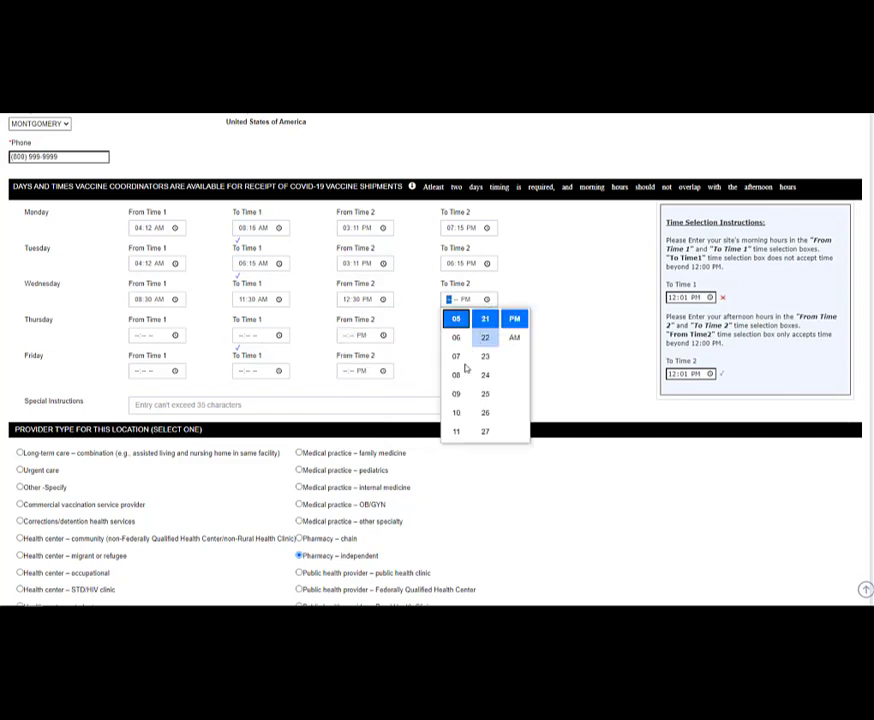
pyautogui.scroll(-1, 456, 374)
pyautogui.scroll(2, 460, 373)
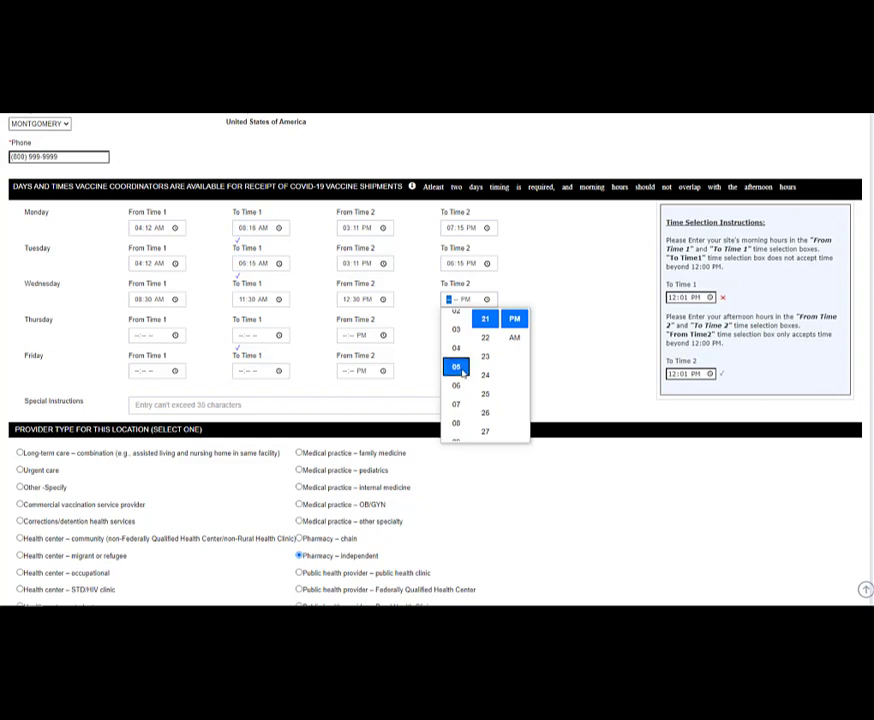
pyautogui.click(458, 372)
pyautogui.scroll(1, 486, 364)
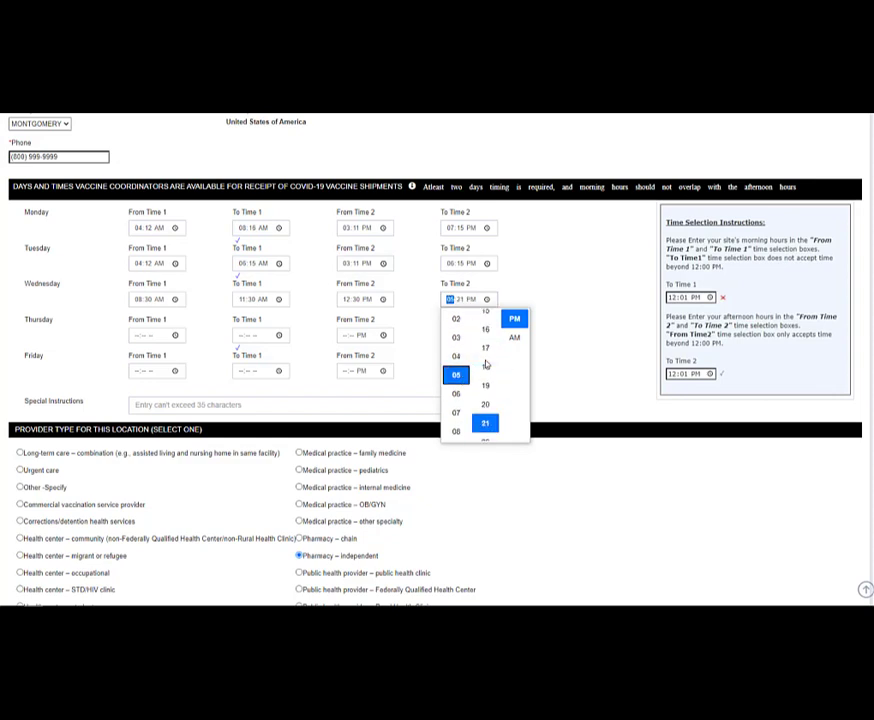
pyautogui.scroll(-1, 485, 364)
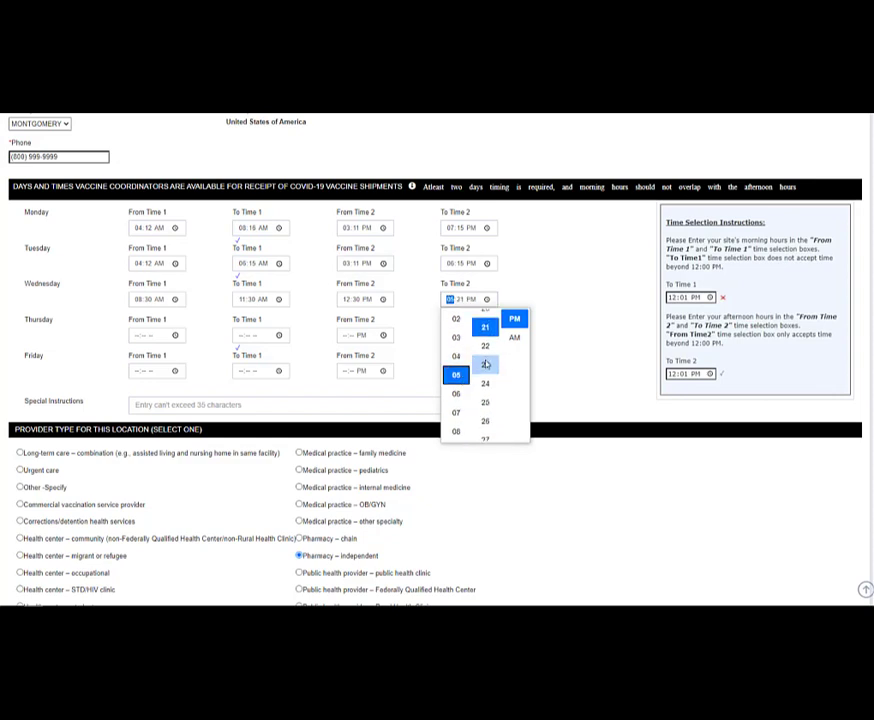
pyautogui.scroll(-6, 486, 364)
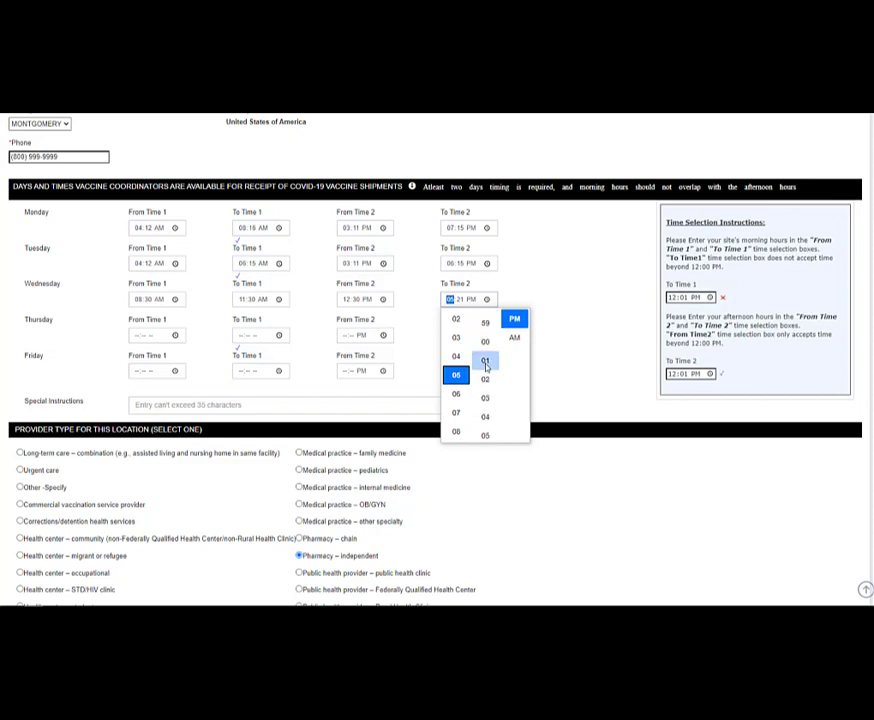
pyautogui.click(485, 338)
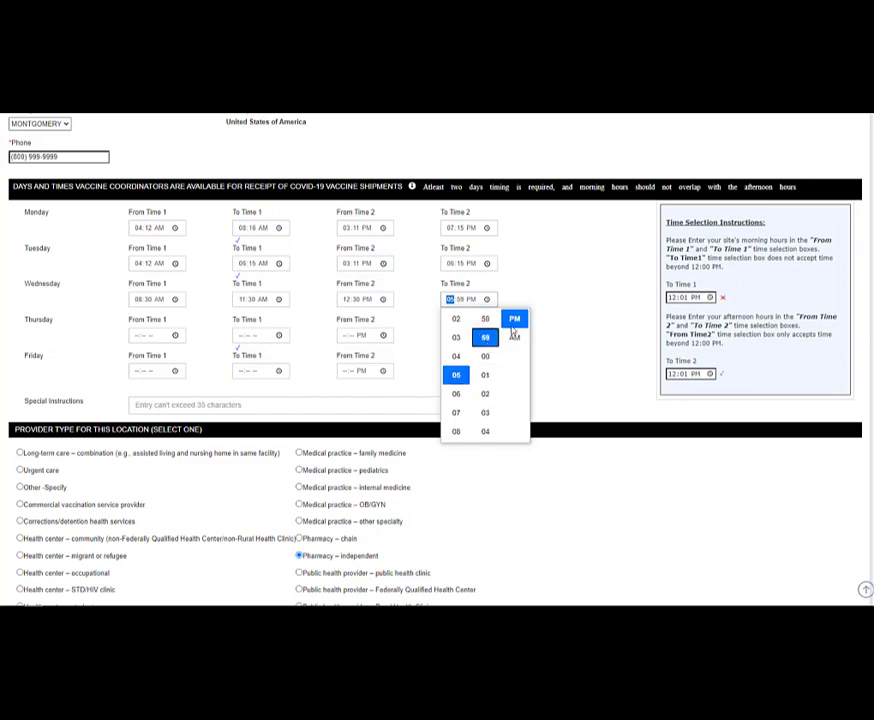
pyautogui.click(562, 319)
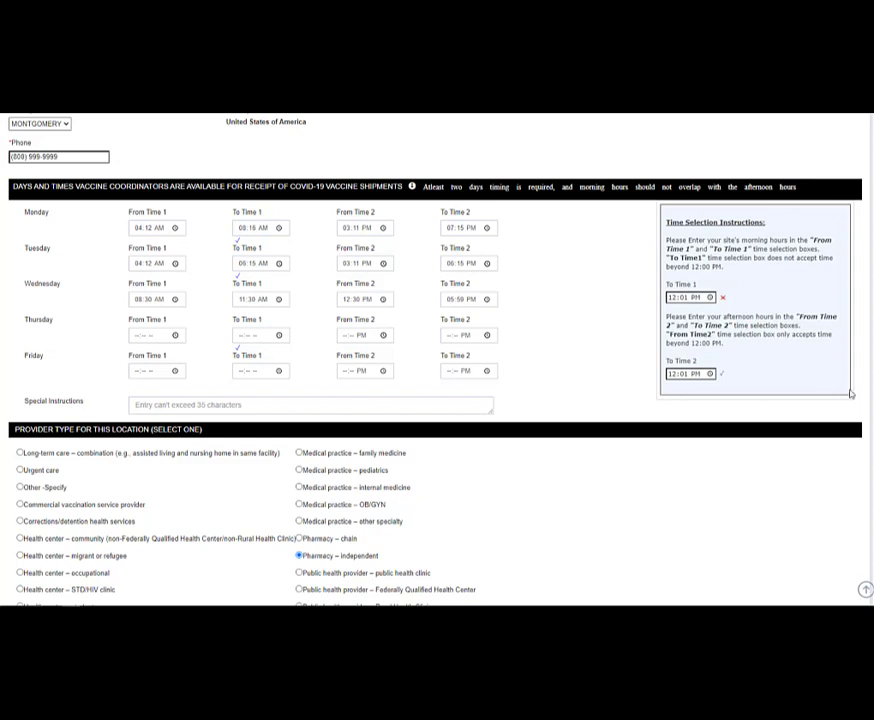
# - Scroll down to the Provider Type for This Location radio buttons
pyautogui.scroll(-3, 437, 360)
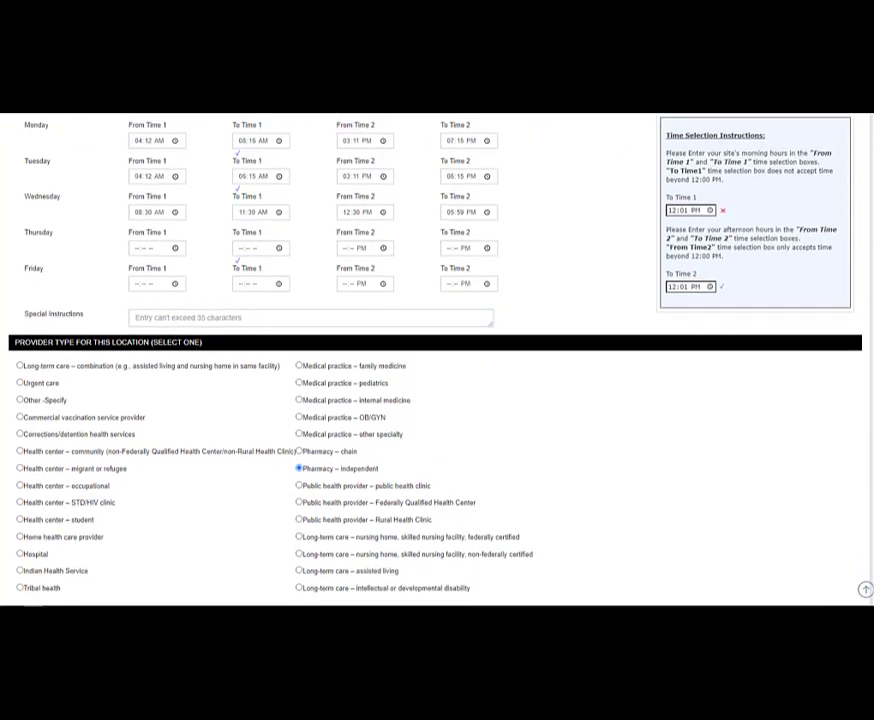
pyautogui.scroll(-2, 437, 360)
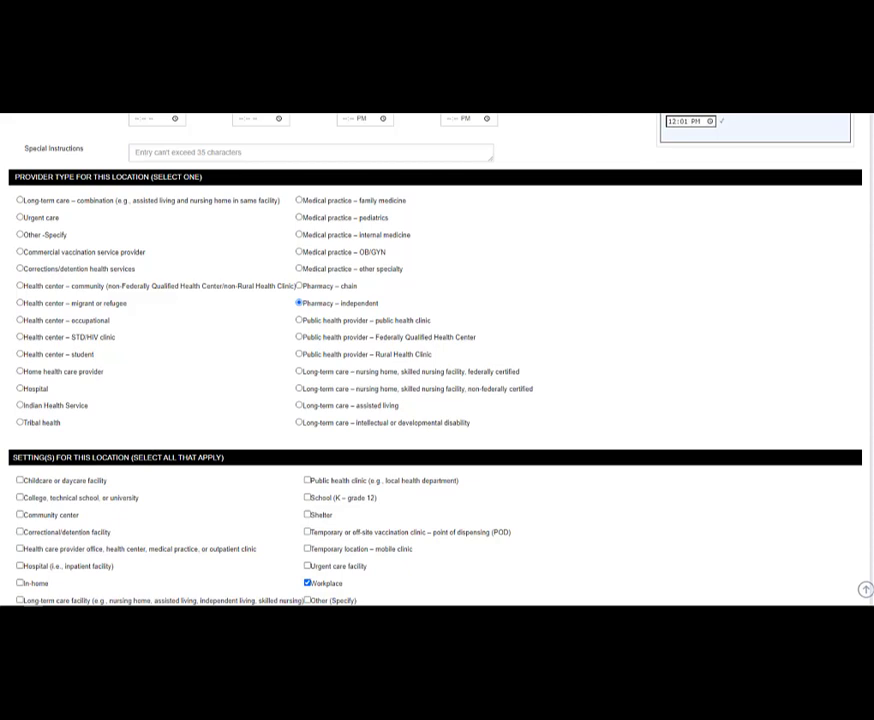
pyautogui.scroll(1, 237, 141)
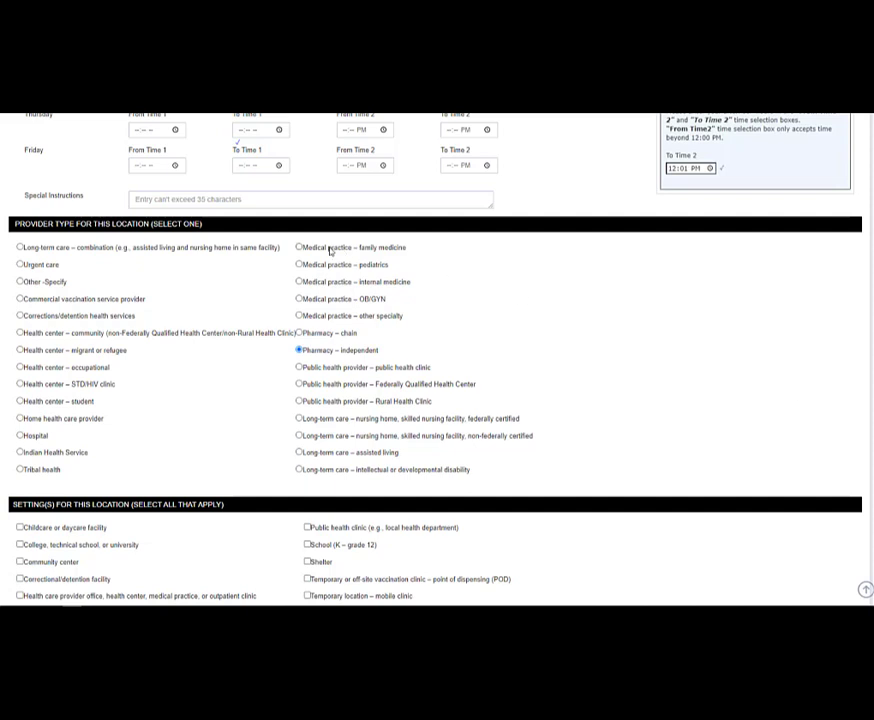
# - Select Medical practice – family medicine as the location's provider type
pyautogui.click(299, 247)
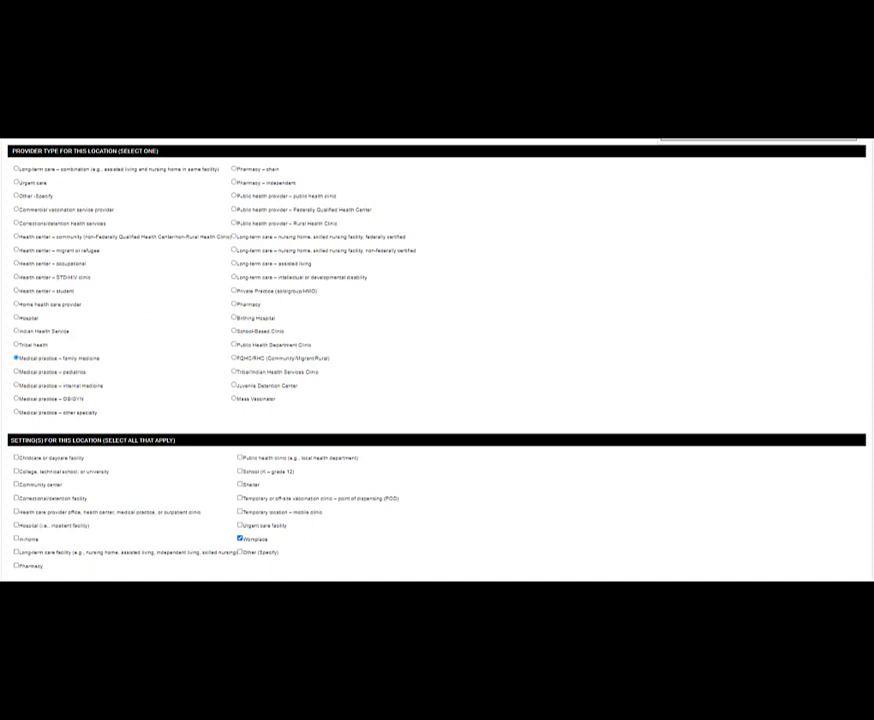
pyautogui.scroll(-2, 437, 360)
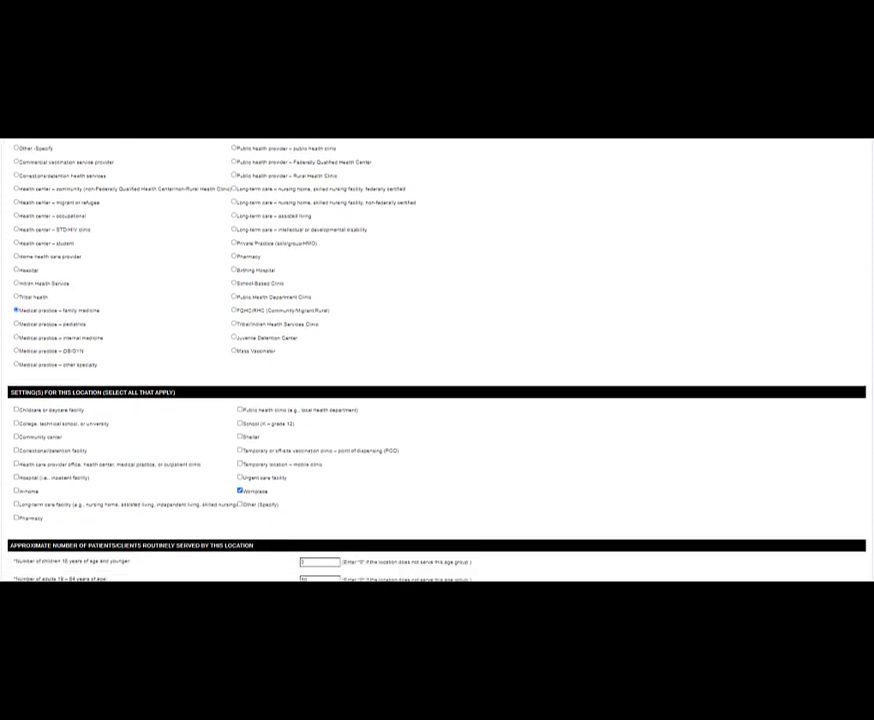
pyautogui.scroll(-1, 437, 360)
pyautogui.scroll(-5, 437, 360)
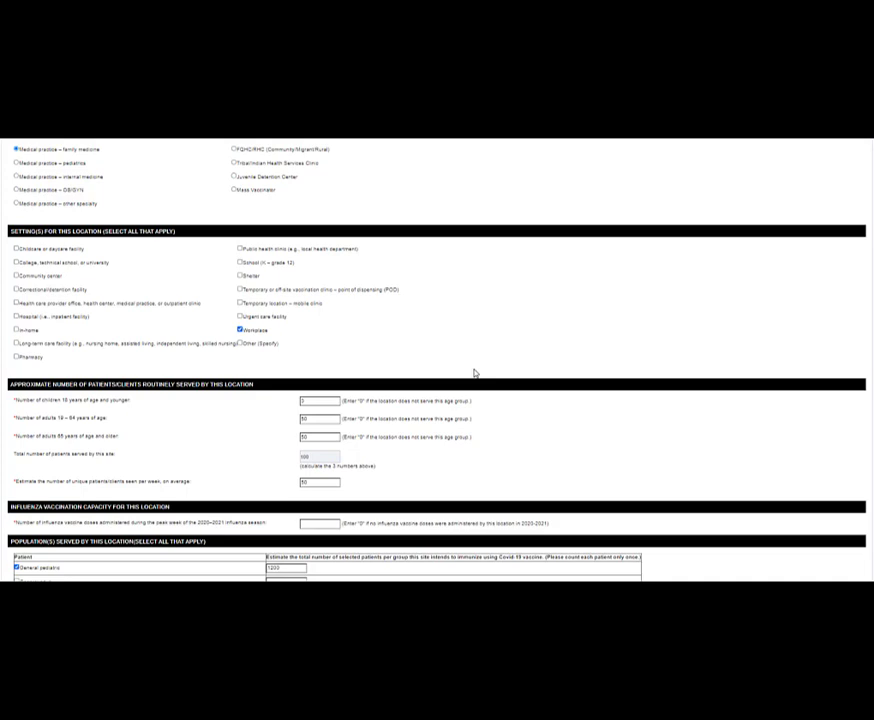
# - Enter 100 influenza vaccine doses administered during the 2020–2021 peak week
pyautogui.scroll(-2, 474, 373)
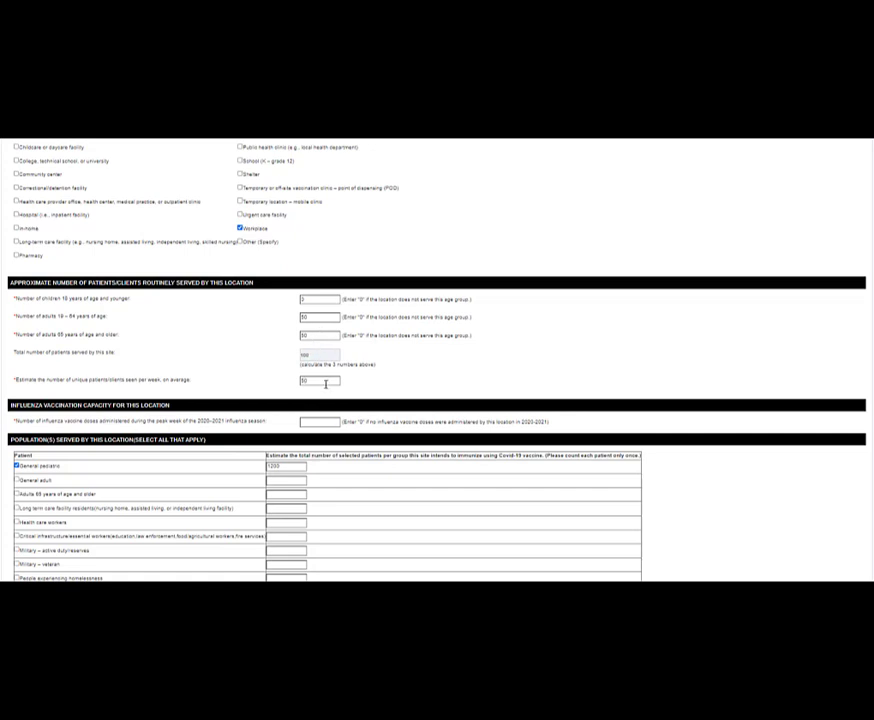
pyautogui.scroll(-1, 378, 393)
pyautogui.scroll(-1, 399, 399)
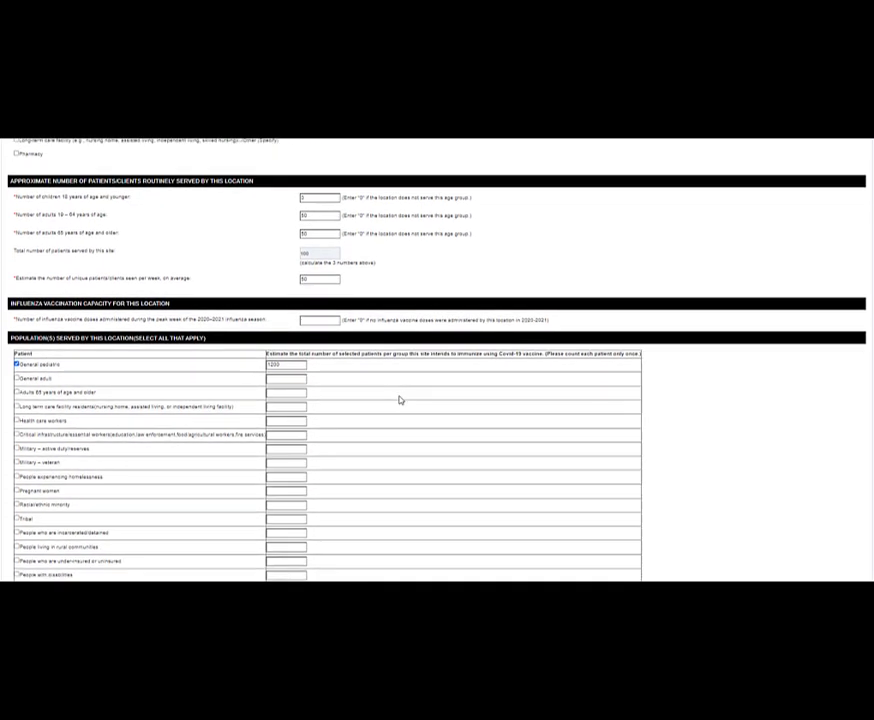
pyautogui.click(336, 321)
pyautogui.write('100')
pyautogui.scroll(-1, 385, 339)
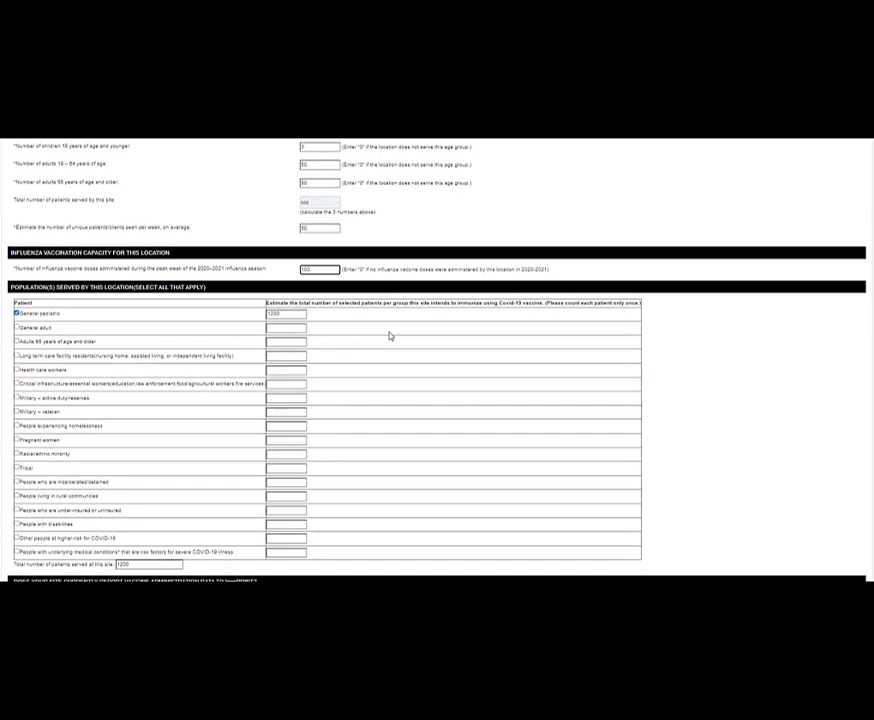
pyautogui.scroll(-1, 390, 336)
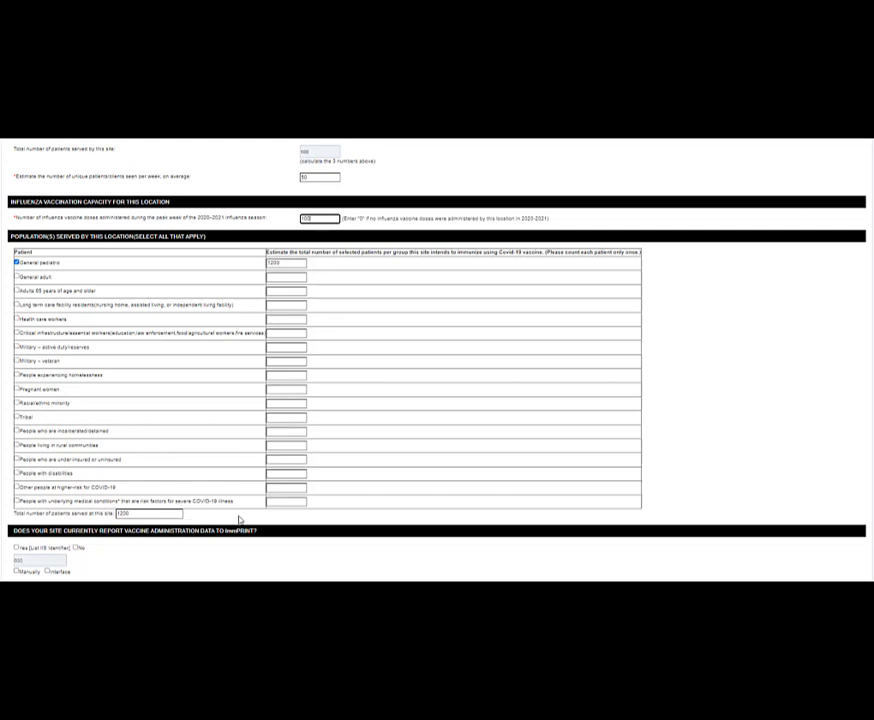
# - Mark ImmPRINT reporting as Yes, submitted manually, with No interest in an ImmPRINT interface
pyautogui.scroll(-1, 270, 515)
pyautogui.scroll(-3, 300, 500)
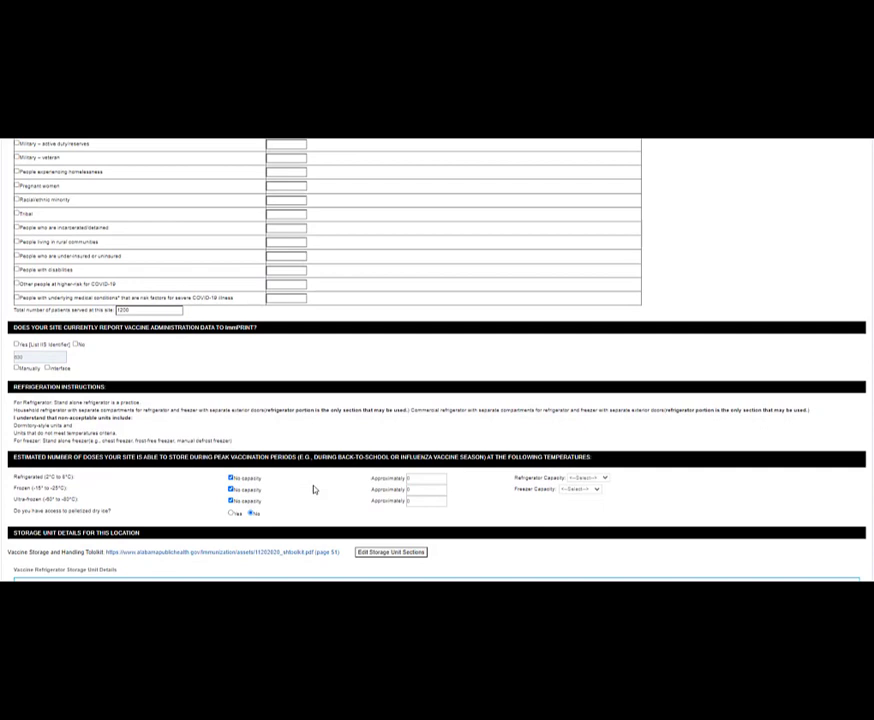
pyautogui.scroll(-1, 314, 490)
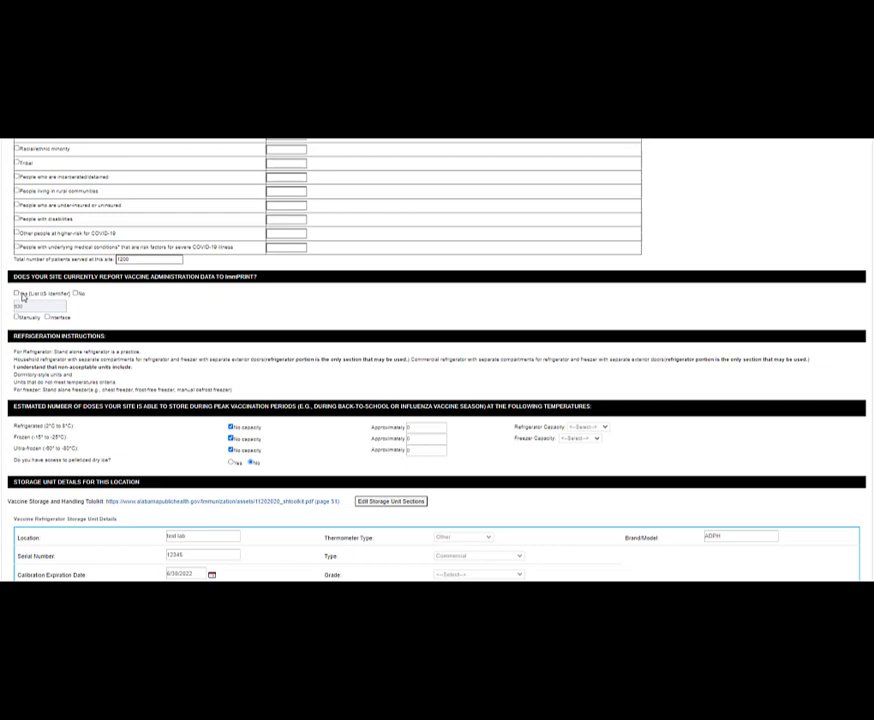
pyautogui.click(16, 294)
pyautogui.click(16, 317)
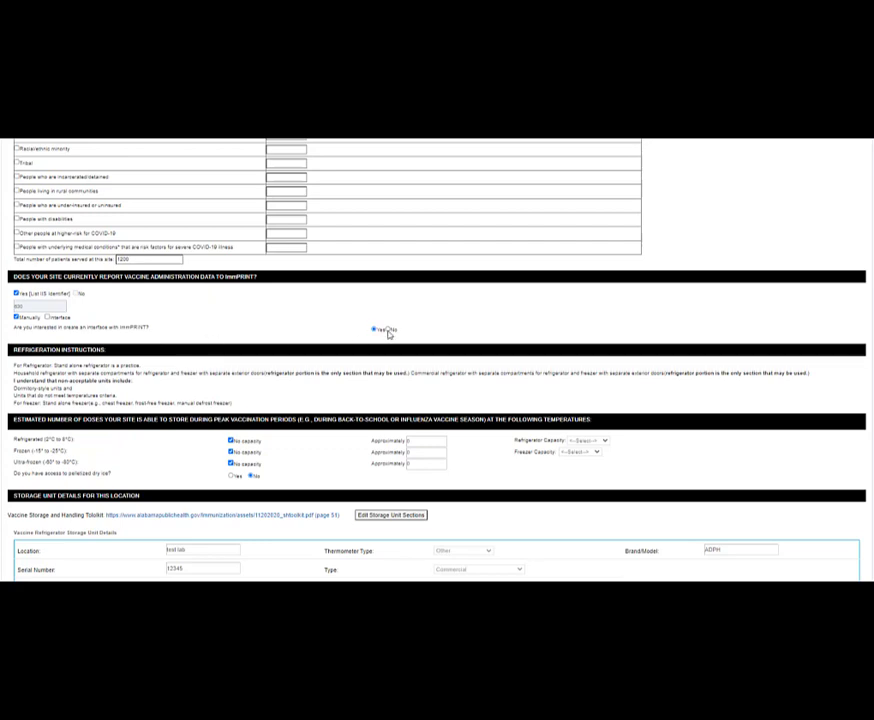
pyautogui.click(388, 330)
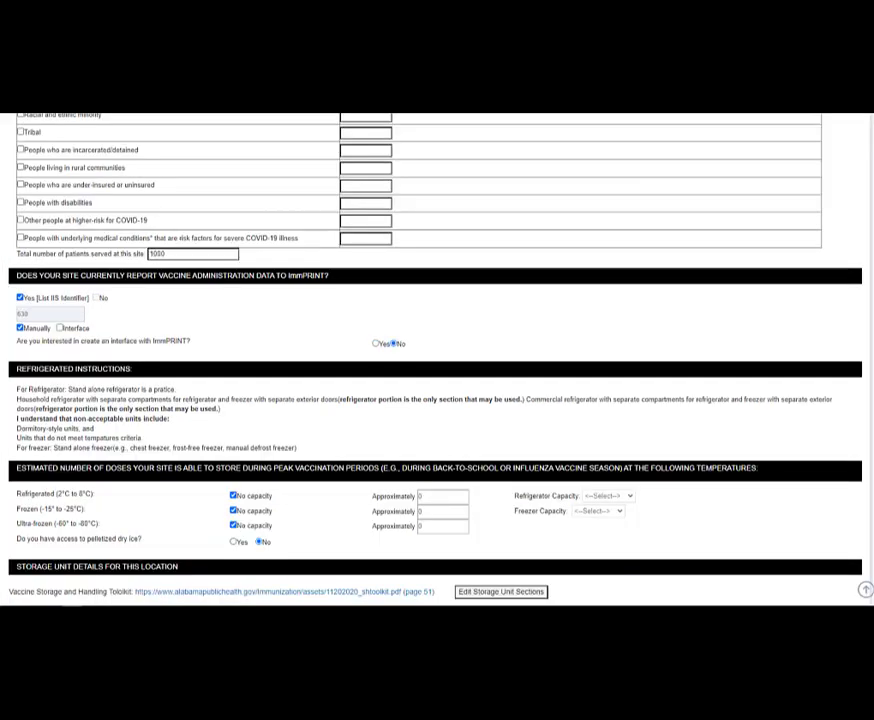
pyautogui.scroll(-2, 437, 400)
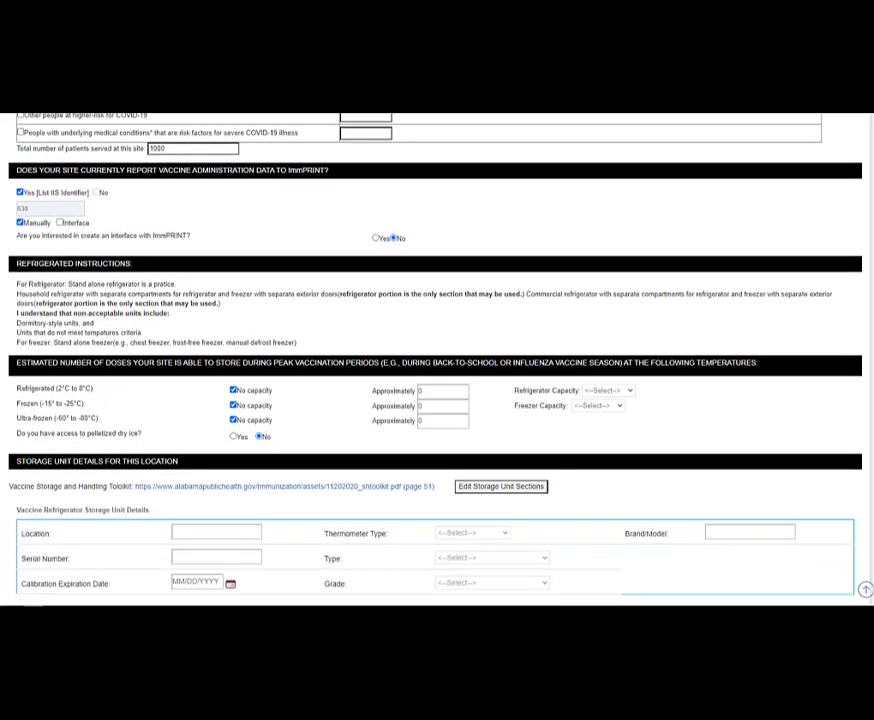
pyautogui.scroll(-2, 437, 400)
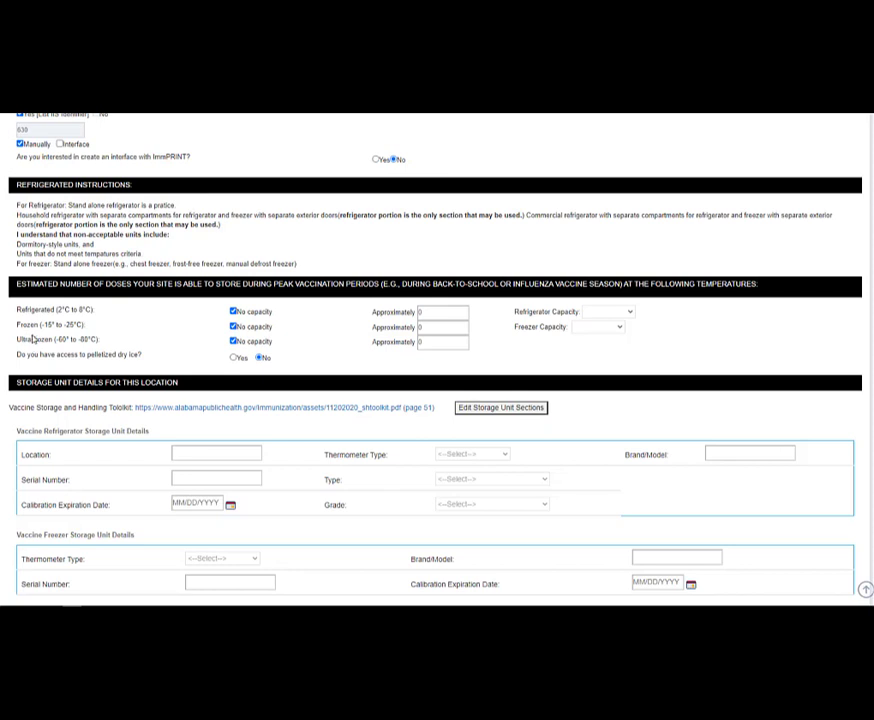
# - Clear the three 'No capacity' boxes and enter 100 doses for refrigerated, frozen and ultra-frozen storage
pyautogui.click(234, 312)
pyautogui.click(233, 327)
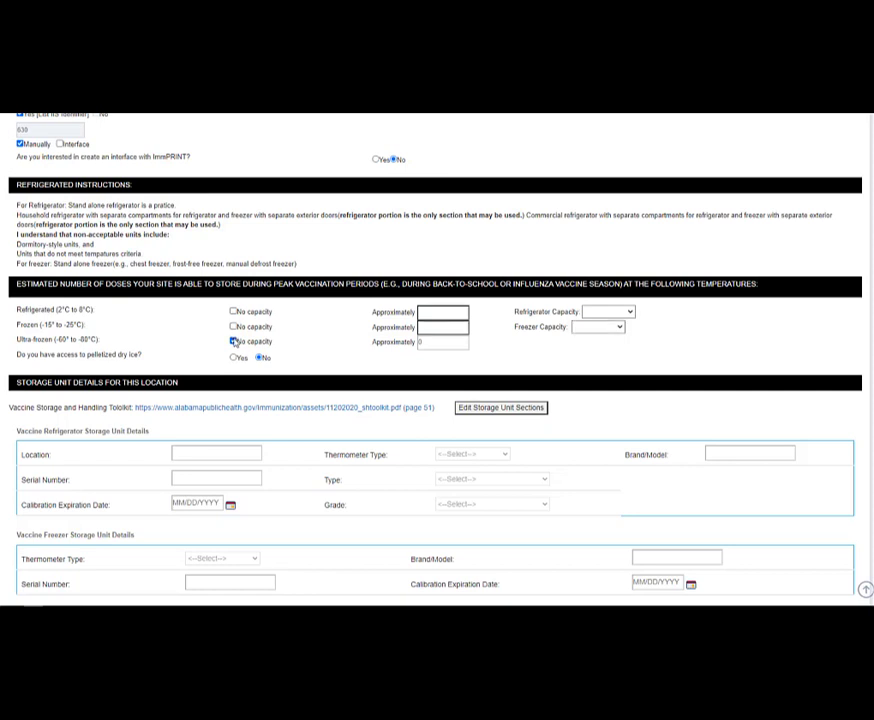
pyautogui.click(234, 342)
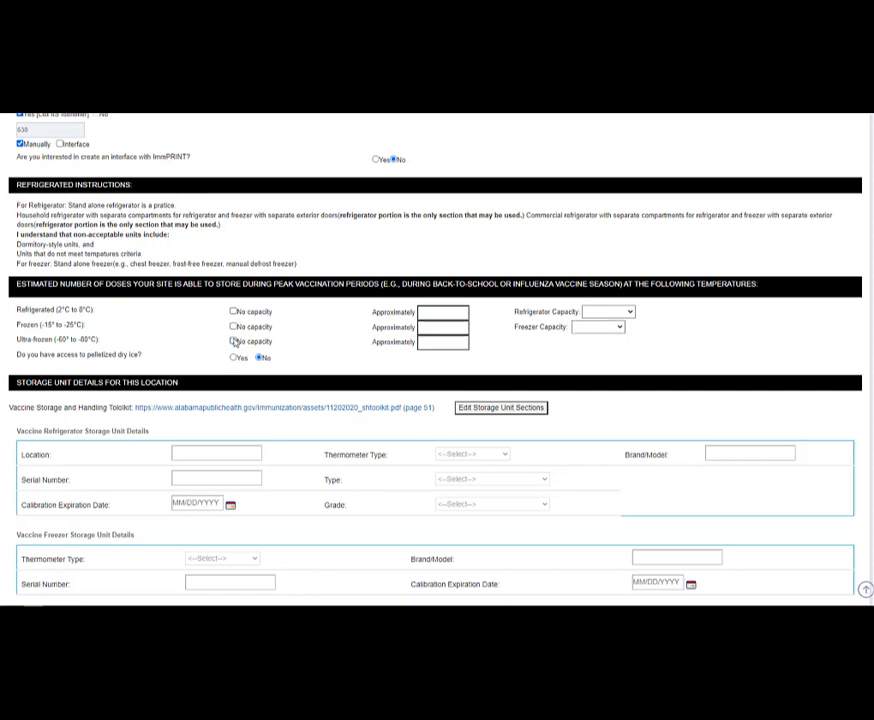
pyautogui.click(436, 312)
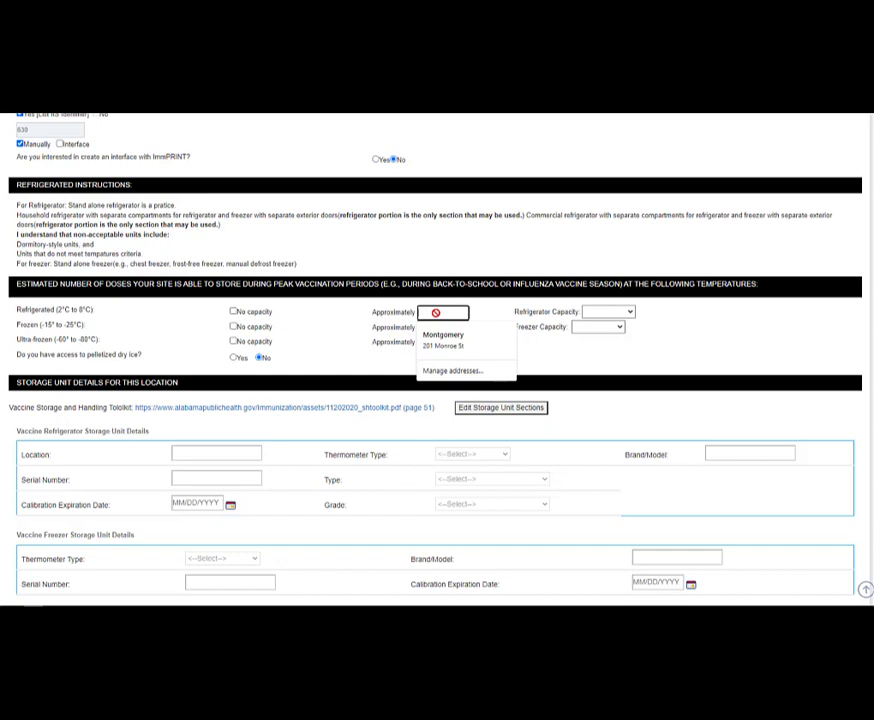
pyautogui.write('100')
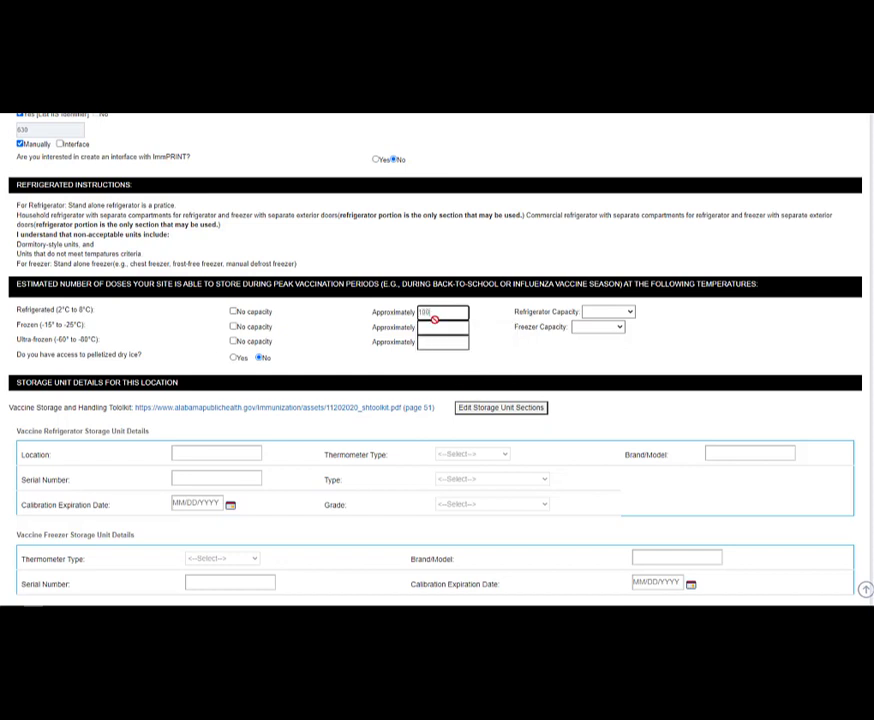
pyautogui.click(436, 327)
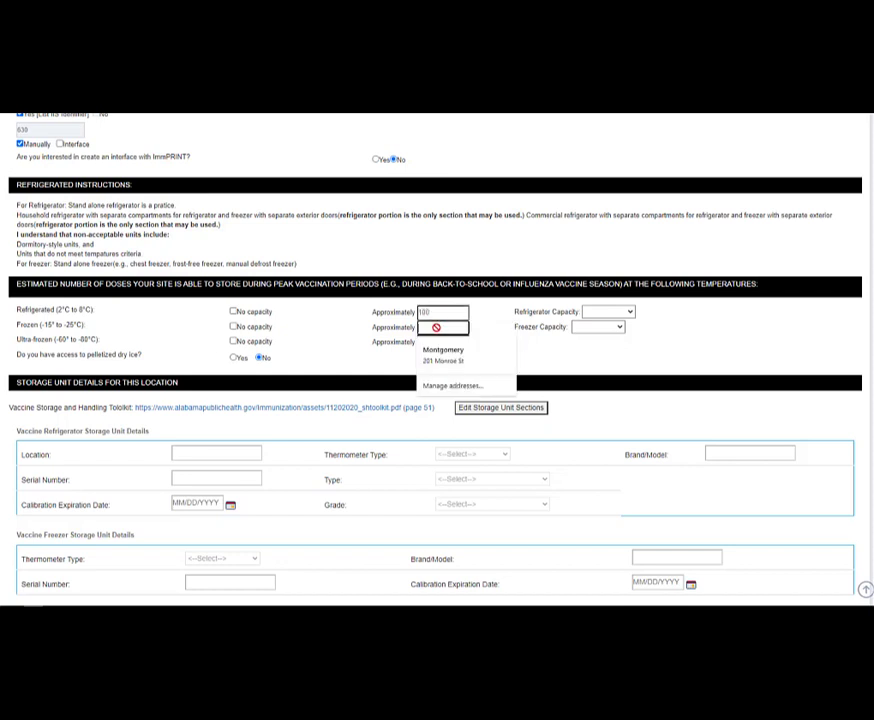
pyautogui.write('100')
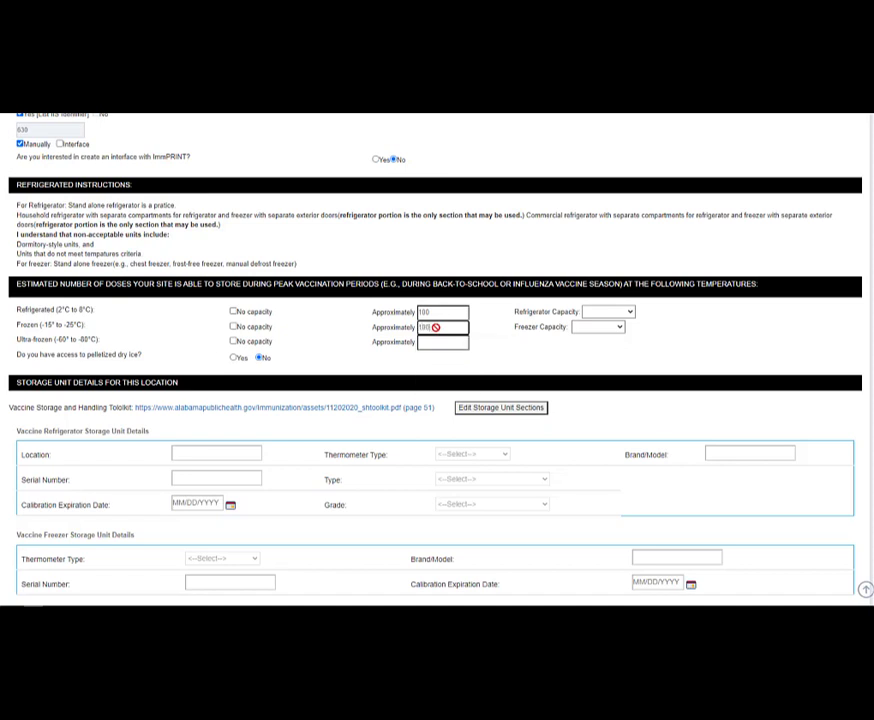
pyautogui.click(435, 342)
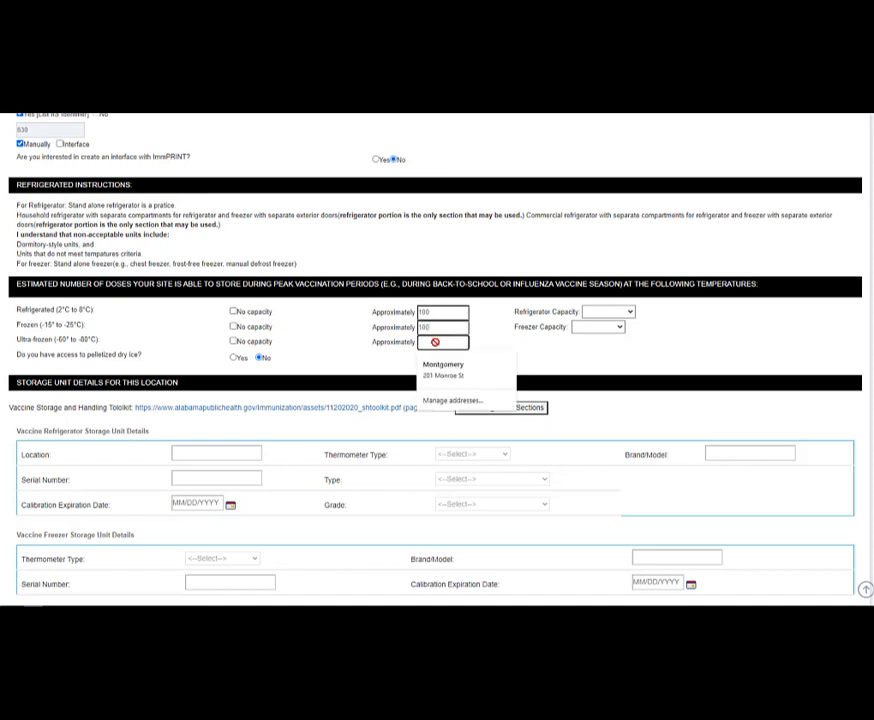
pyautogui.write('100')
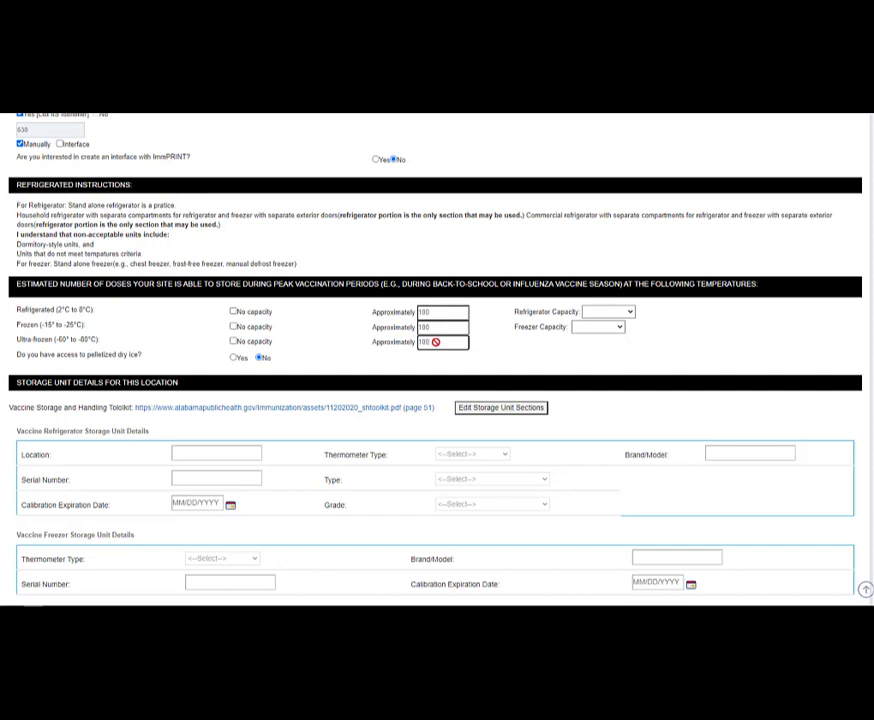
# - Set refrigerator capacity to 26-30 cubic ft and freezer capacity to 26+ cubic ft, and mark no pelletized dry ice access
pyautogui.click(630, 312)
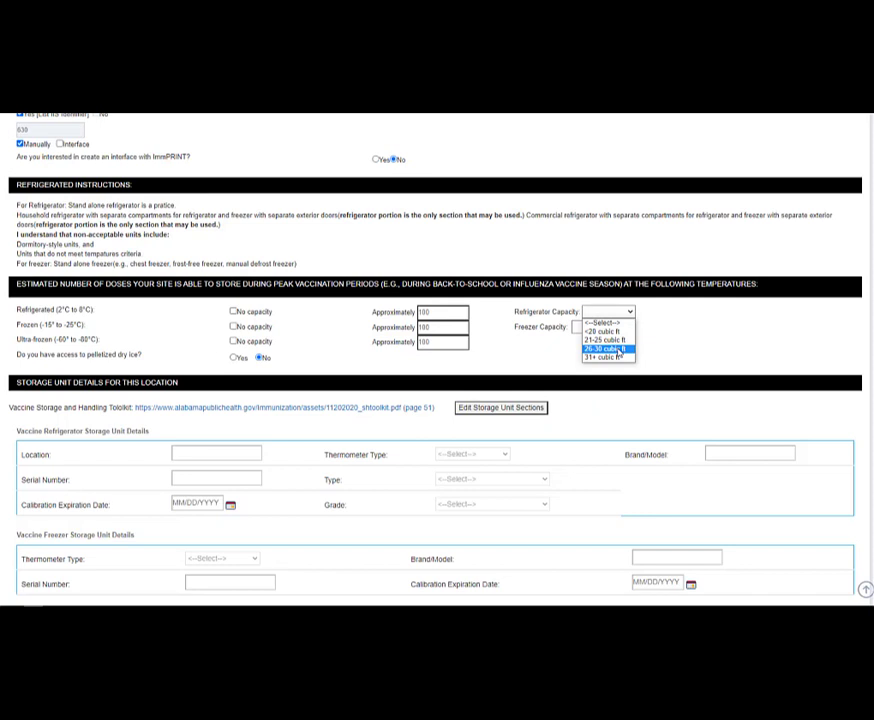
pyautogui.click(618, 350)
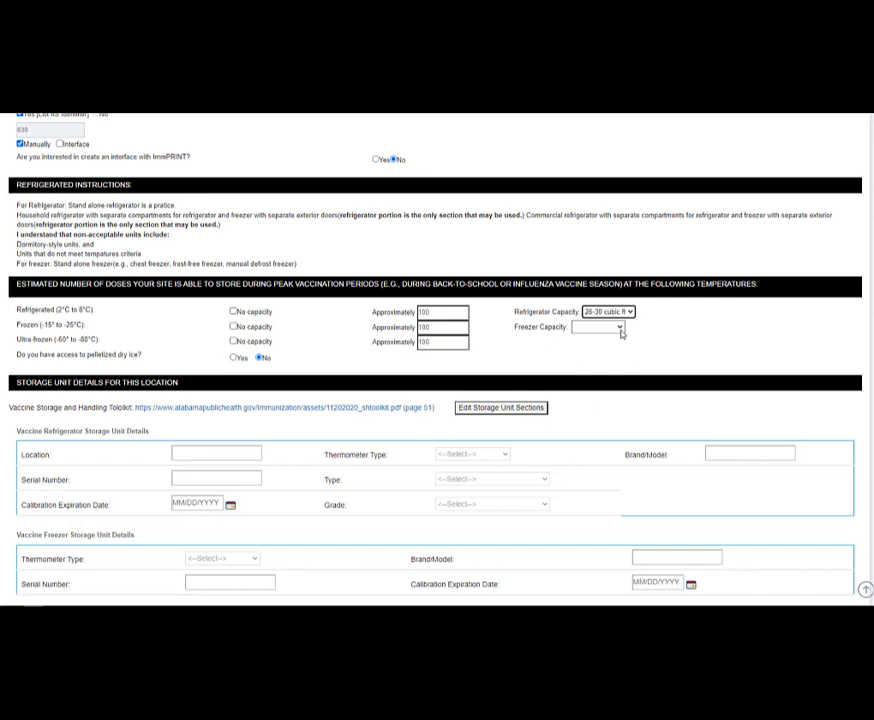
pyautogui.click(619, 330)
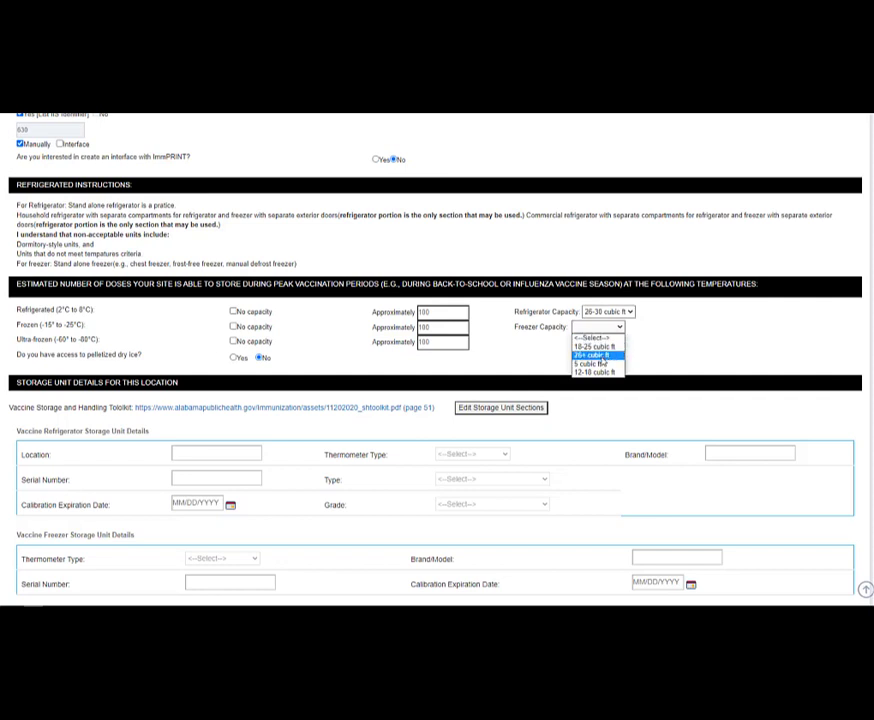
pyautogui.click(603, 357)
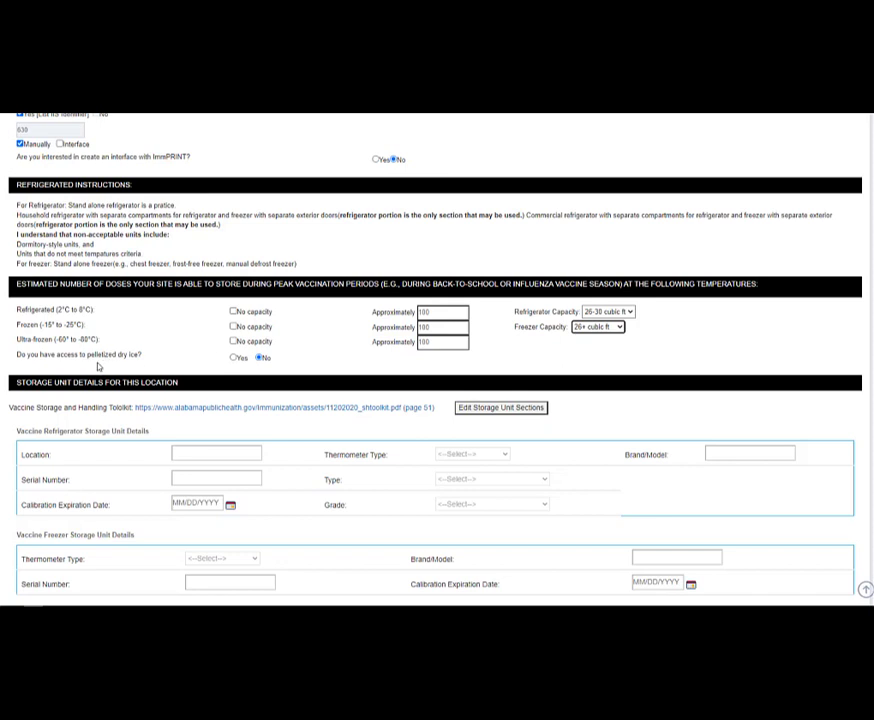
pyautogui.click(259, 357)
# - Scroll through the storage unit details section of the form
pyautogui.scroll(-3, 437, 360)
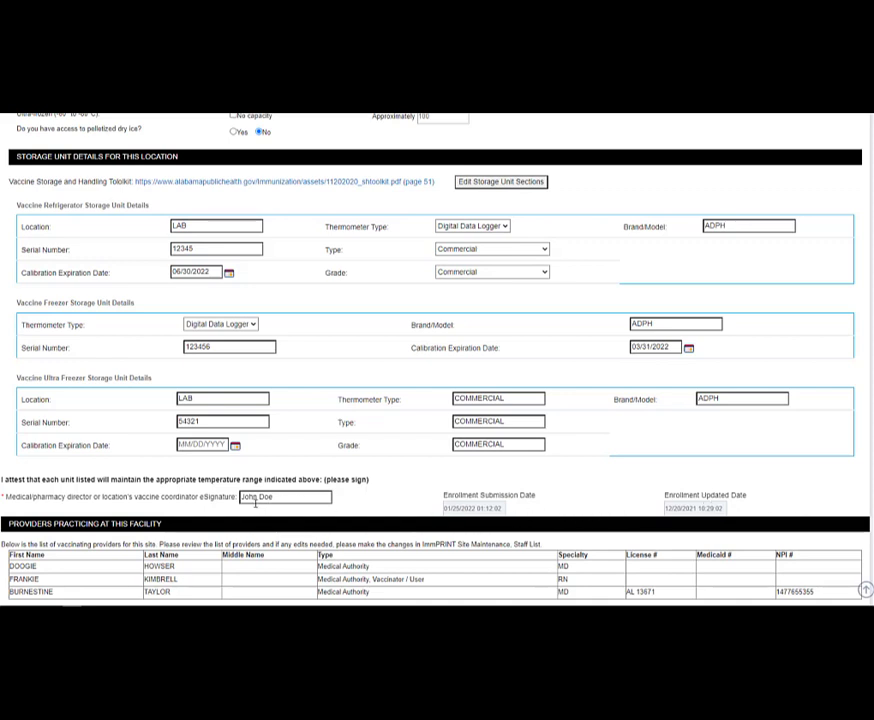
pyautogui.scroll(1, 255, 503)
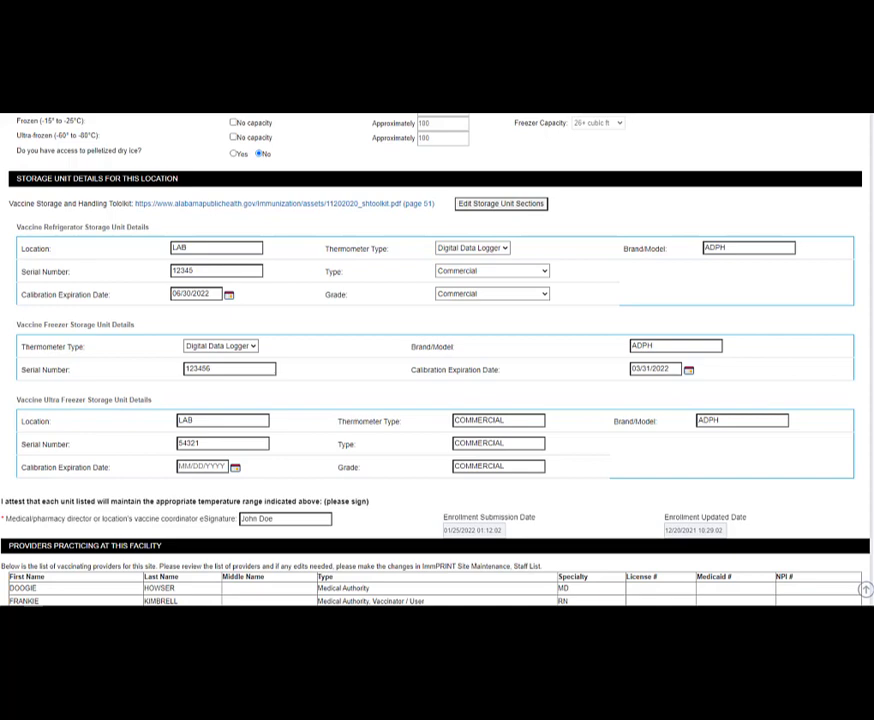
pyautogui.scroll(-5, 437, 360)
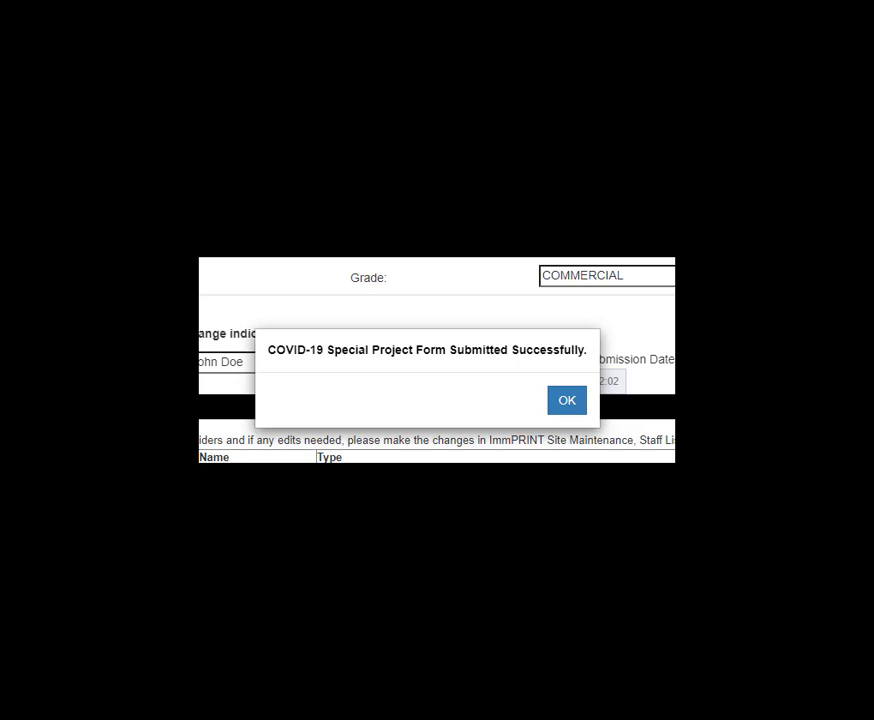
# - Dismiss the 'Form Submitted Successfully' confirmation with OK
pyautogui.click(566, 401)
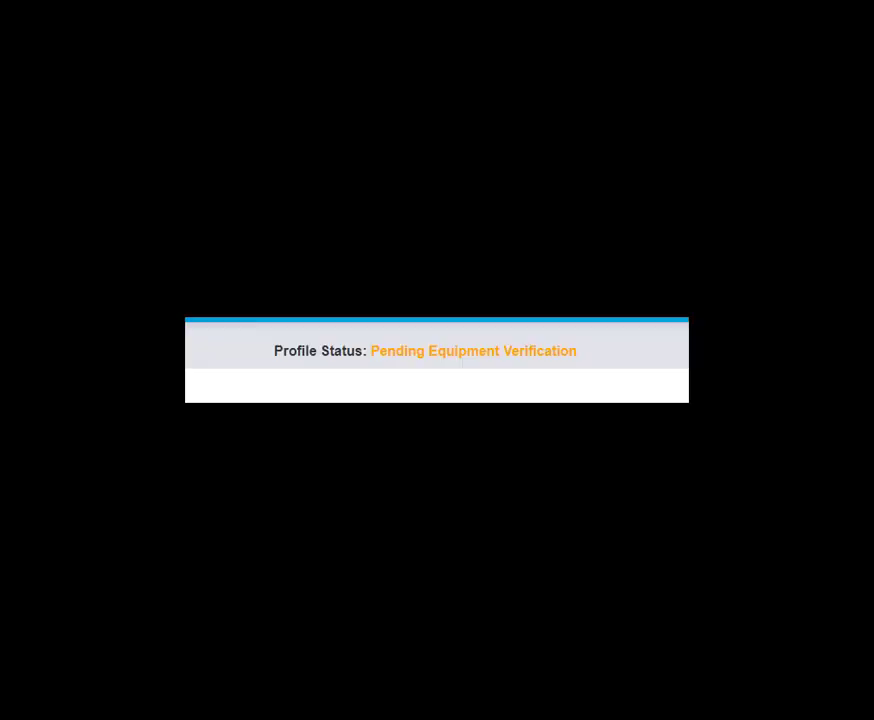